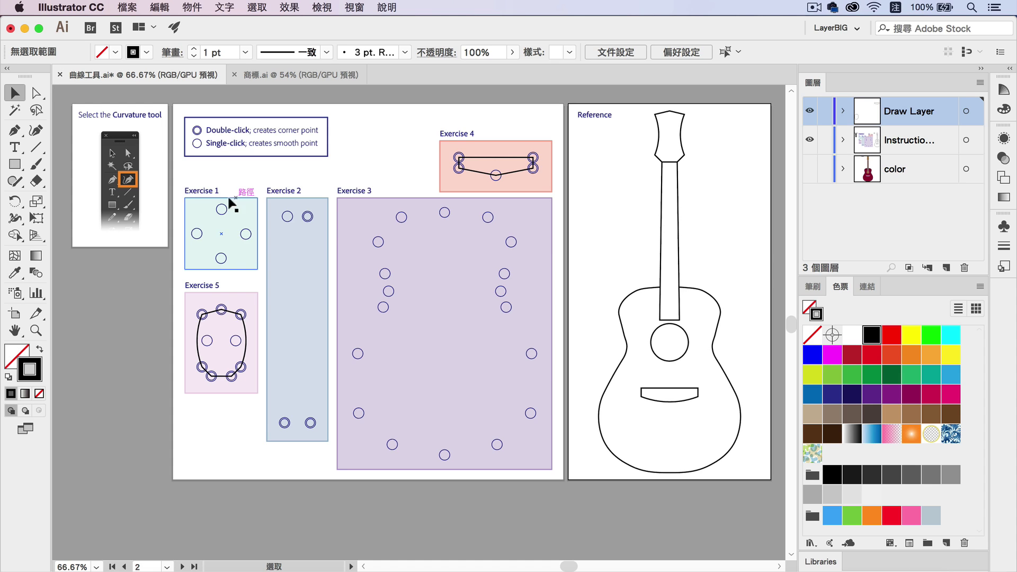
Step: Pick the Zoom tool from the Tools panel
click(35, 331)
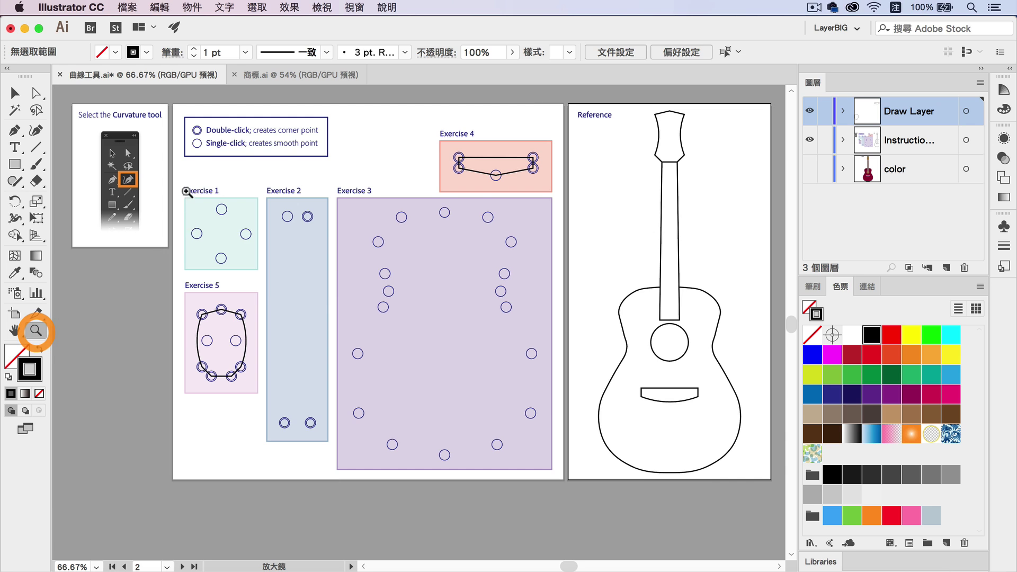
Step: Zoom in on Exercise 1 so its four guide circles fill the window
mouse_move(186, 190)
mouse_down()
mouse_move(278, 295)
mouse_move(396, 393)
mouse_up()
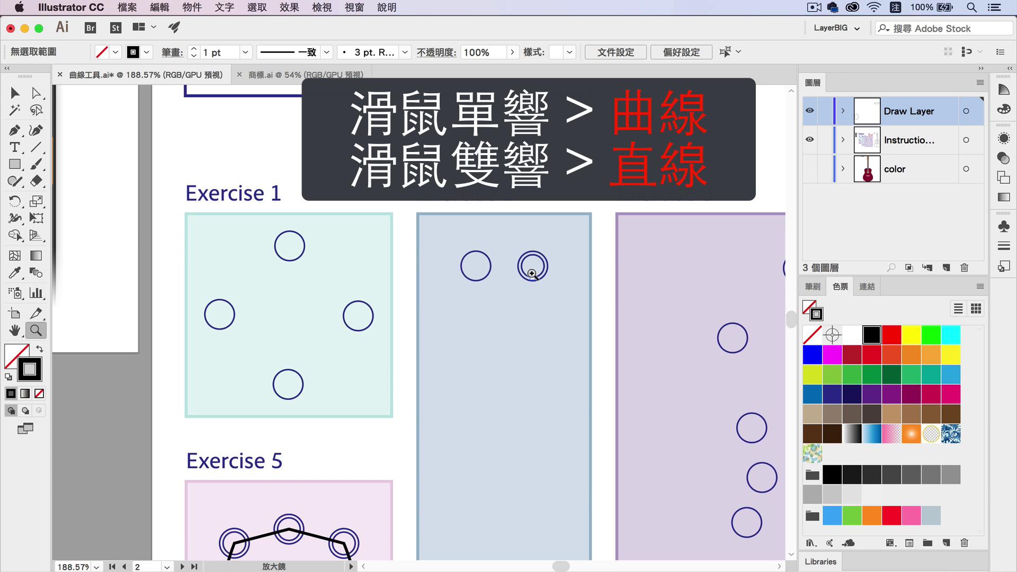
Step: Draw a closed Curvature-tool circle through the top, right, bottom and left guide circles
click(38, 135)
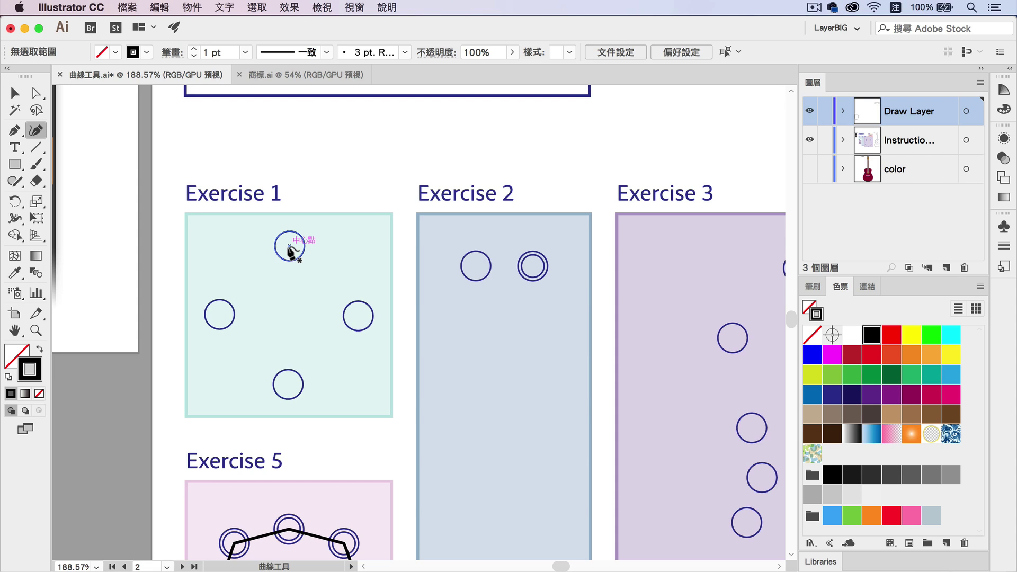
click(289, 246)
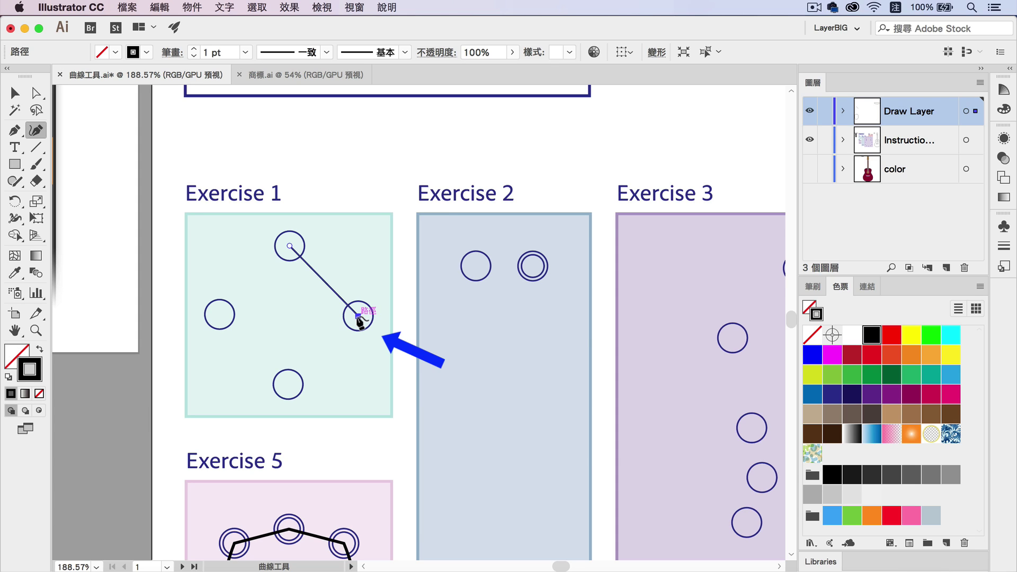
click(358, 317)
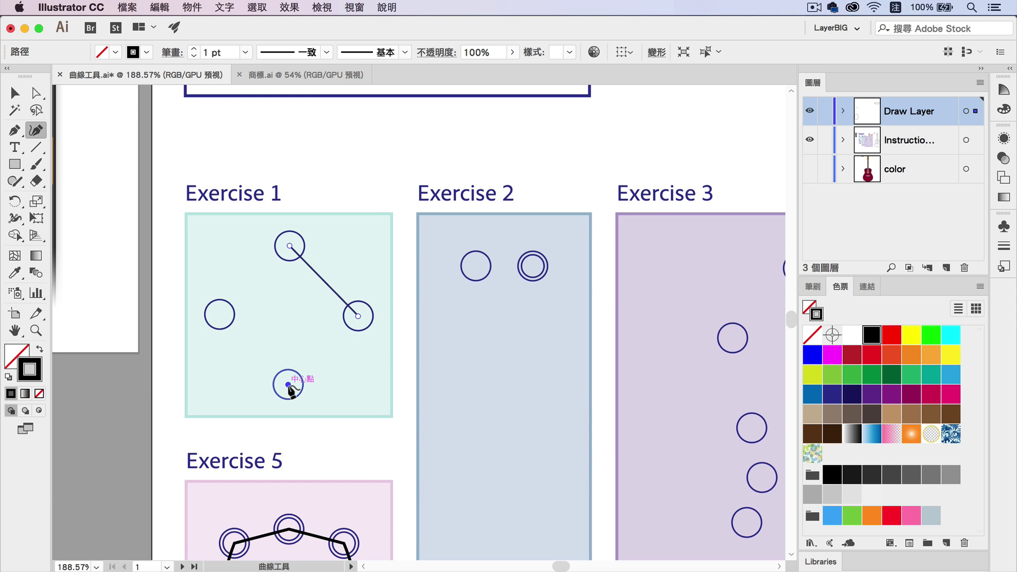
click(288, 385)
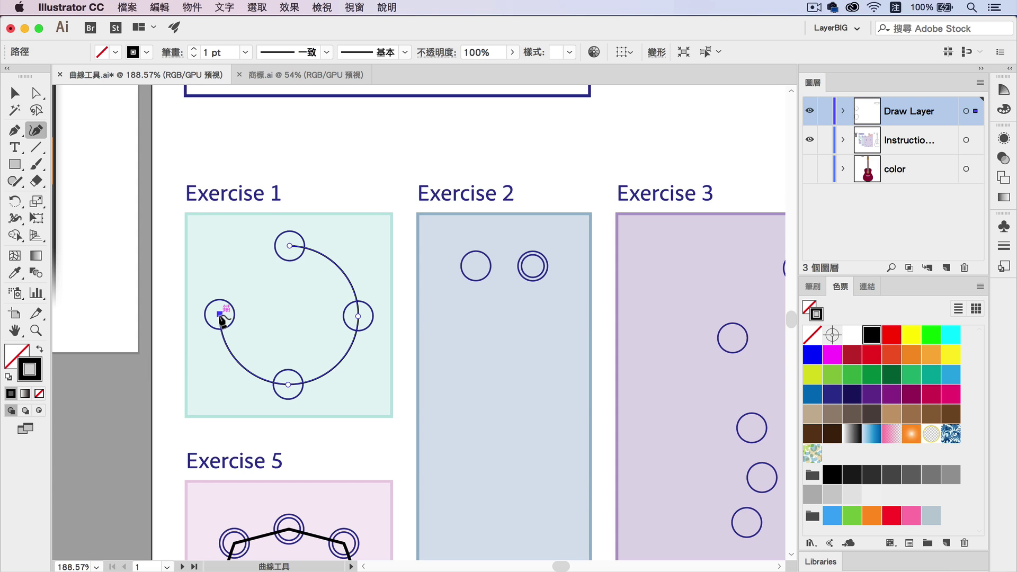
click(220, 315)
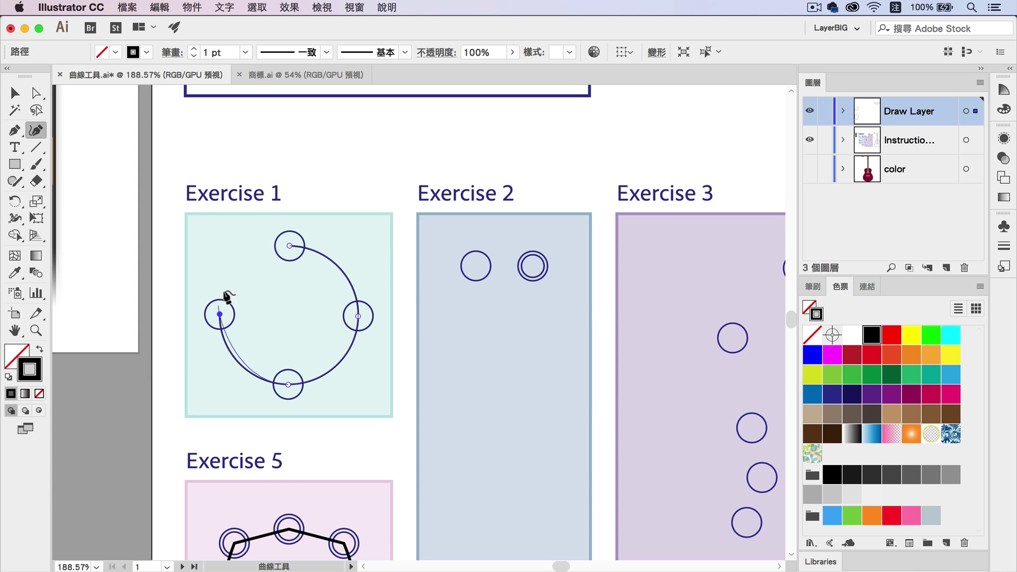
click(290, 246)
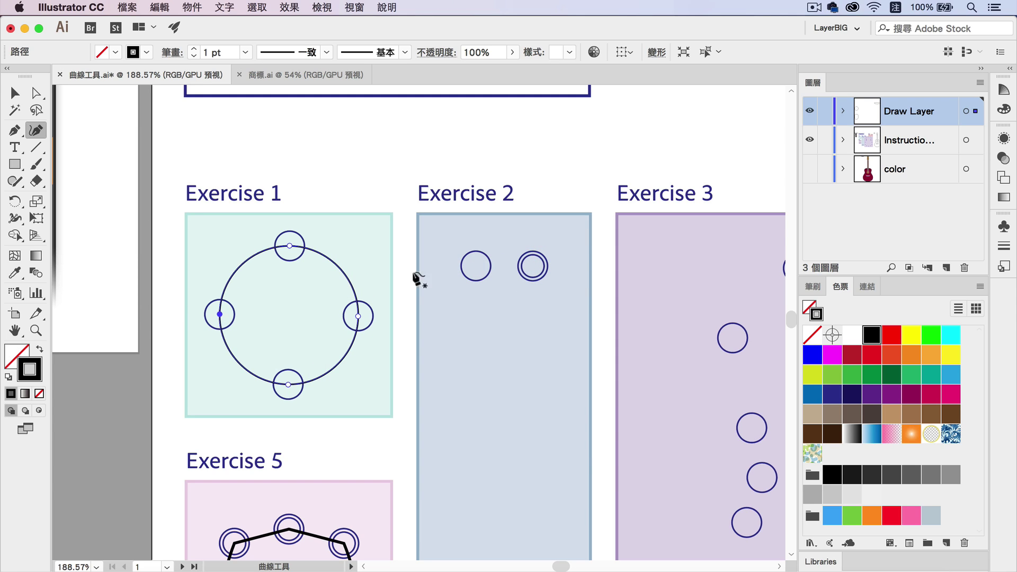
Step: Pan toward Exercise 5 and zoom out with View > Zoom Out, returning to the Curvature tool
click(15, 333)
drag(487, 334, 403, 198)
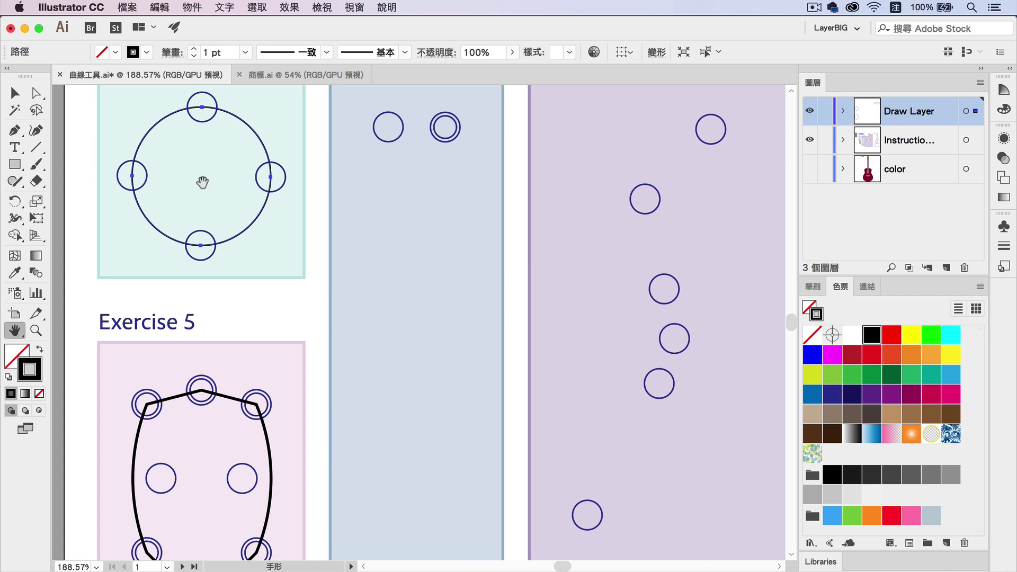
click(329, 8)
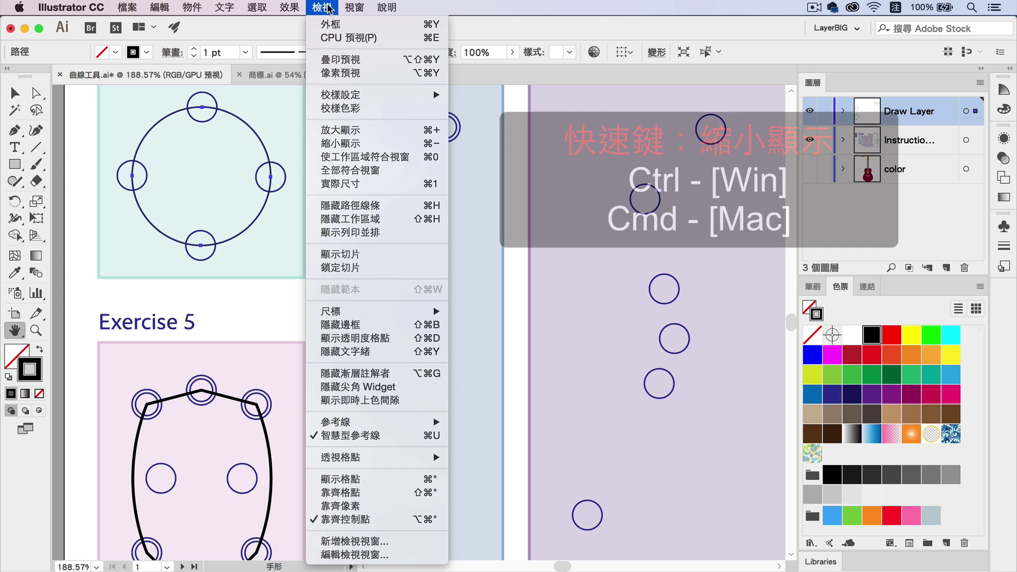
click(366, 141)
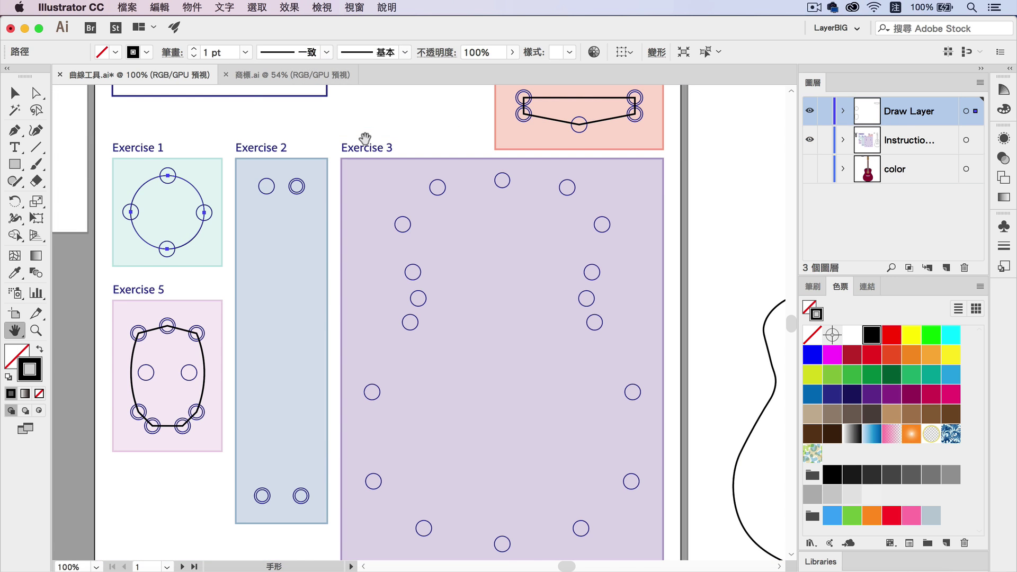
click(38, 133)
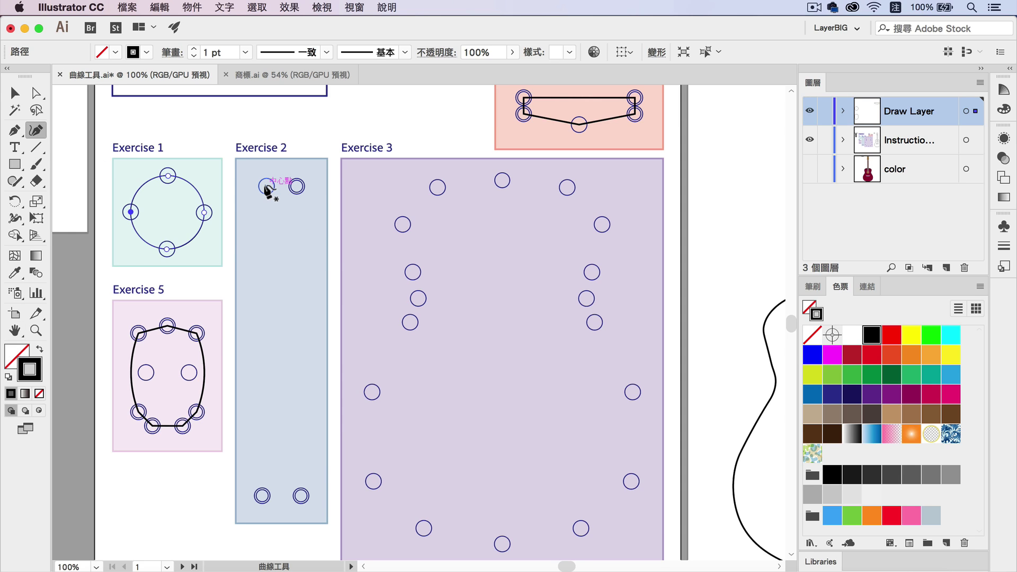
Step: Trace Exercise 2 as a closed rectangle with corner points at all four circles, then deselect it
click(267, 186)
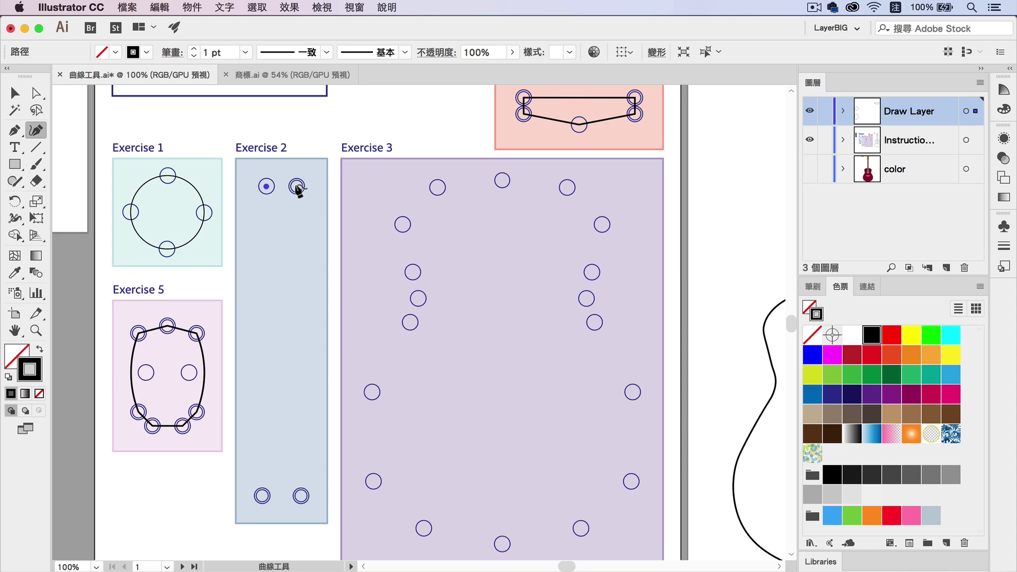
click(297, 186)
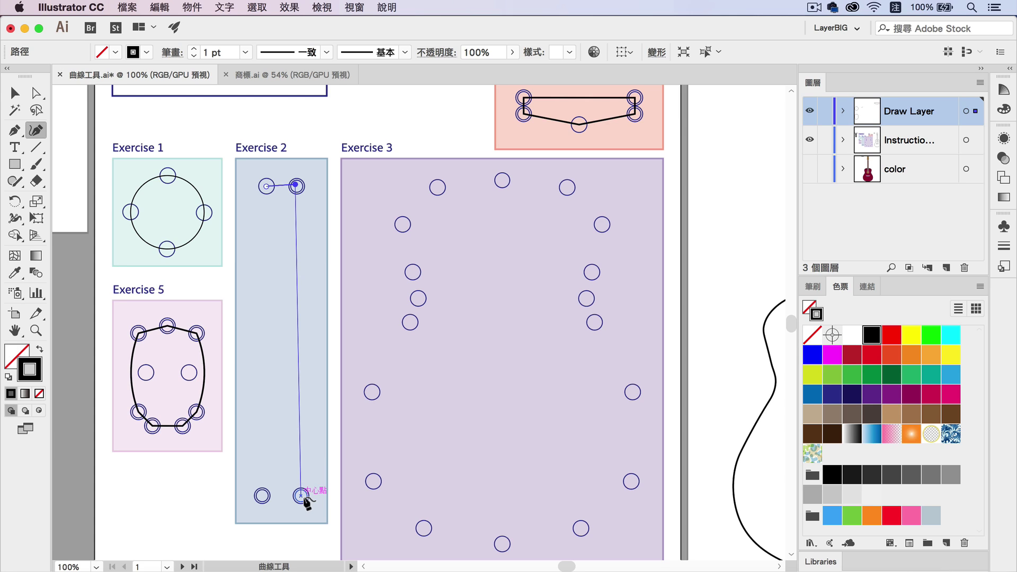
click(300, 496)
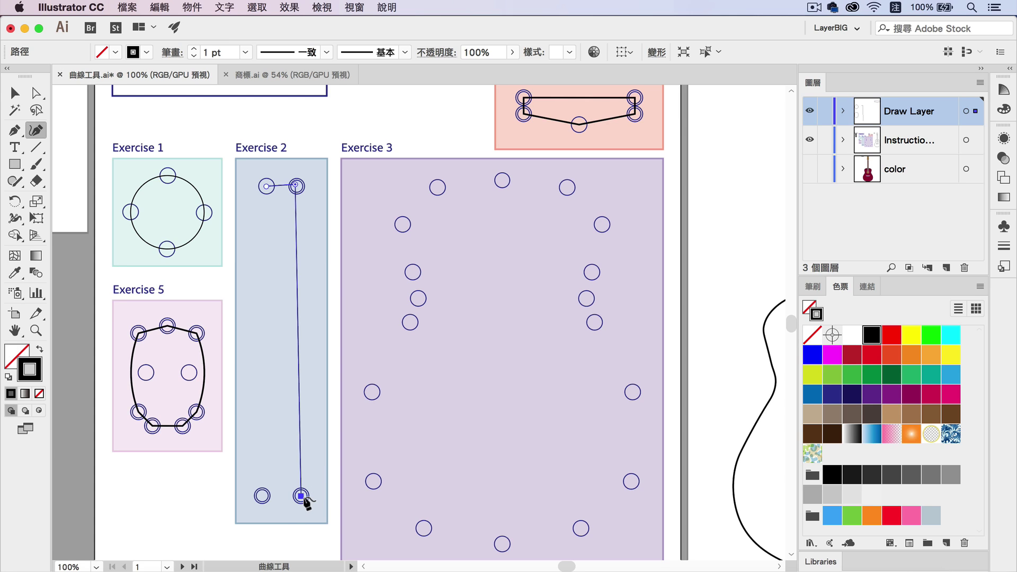
click(262, 495)
click(266, 186)
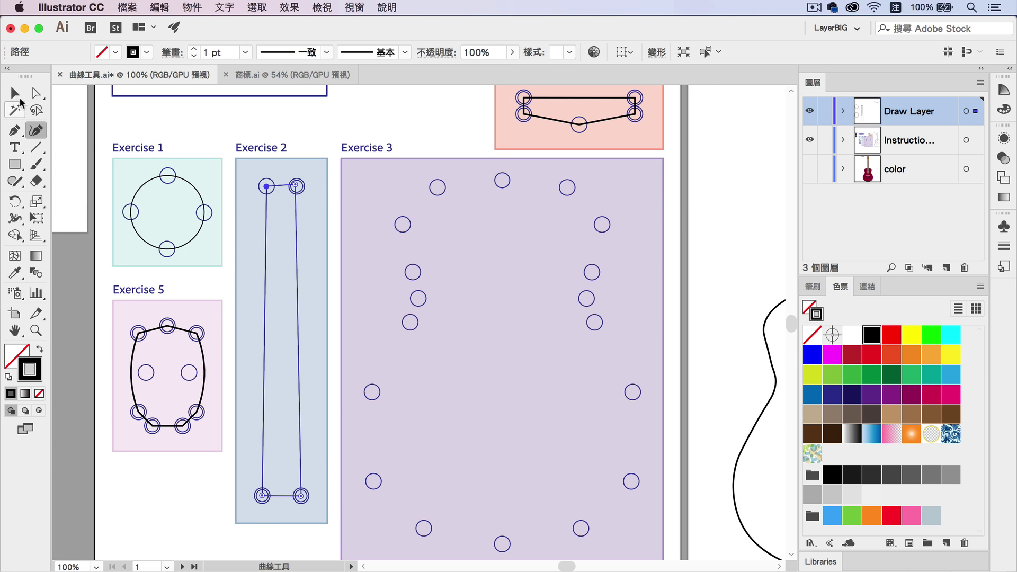
click(16, 94)
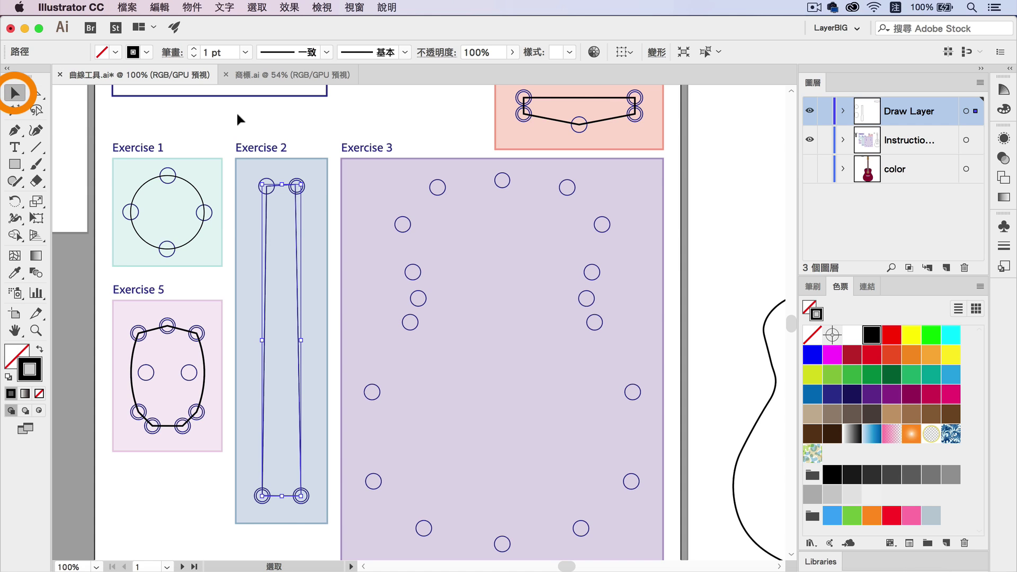
key(ctrl+shift+a)
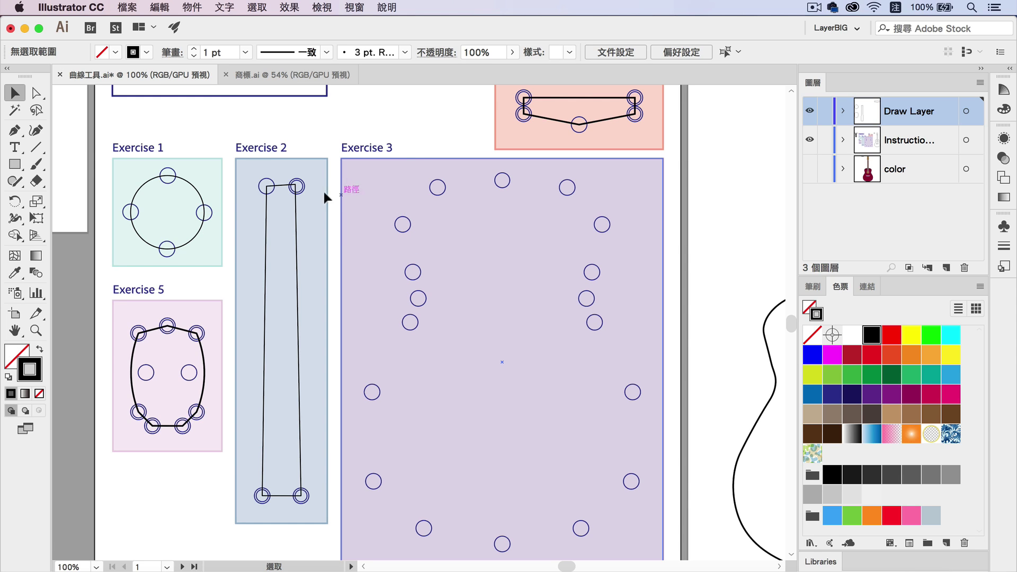
Step: Start the guitar outline at Exercise 3's top circle and trace down the body's right side
click(36, 130)
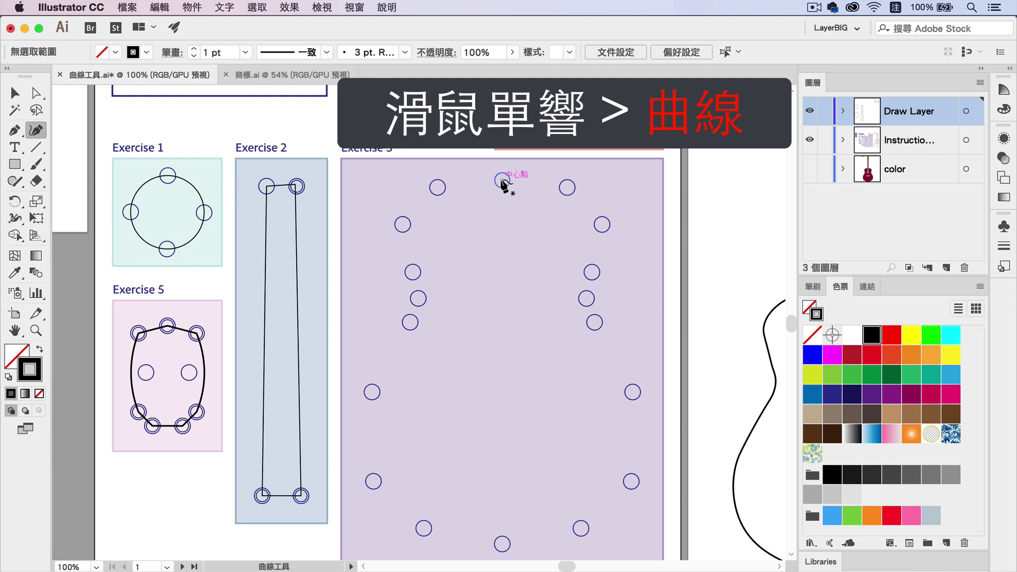
click(502, 180)
click(564, 188)
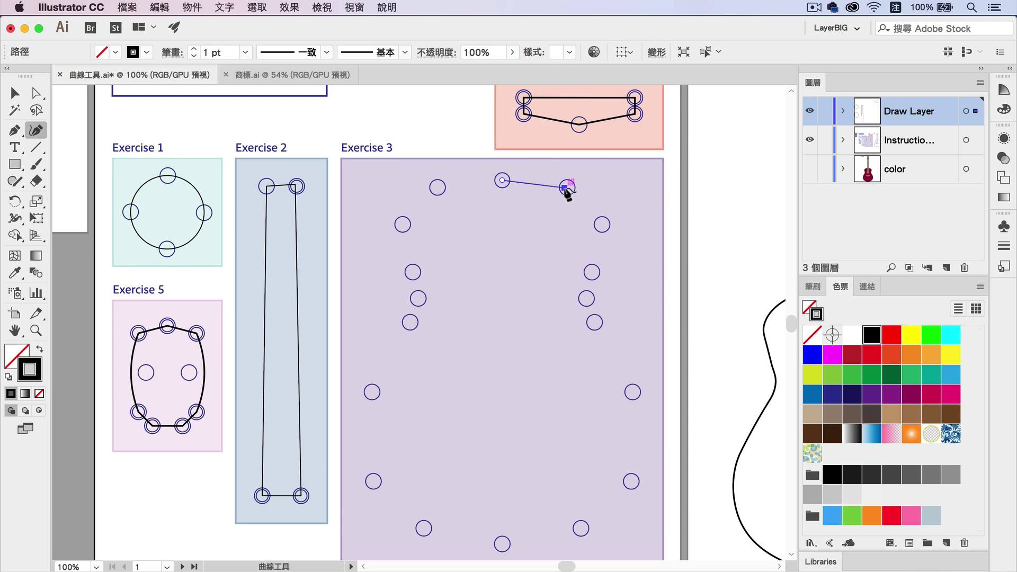
click(602, 224)
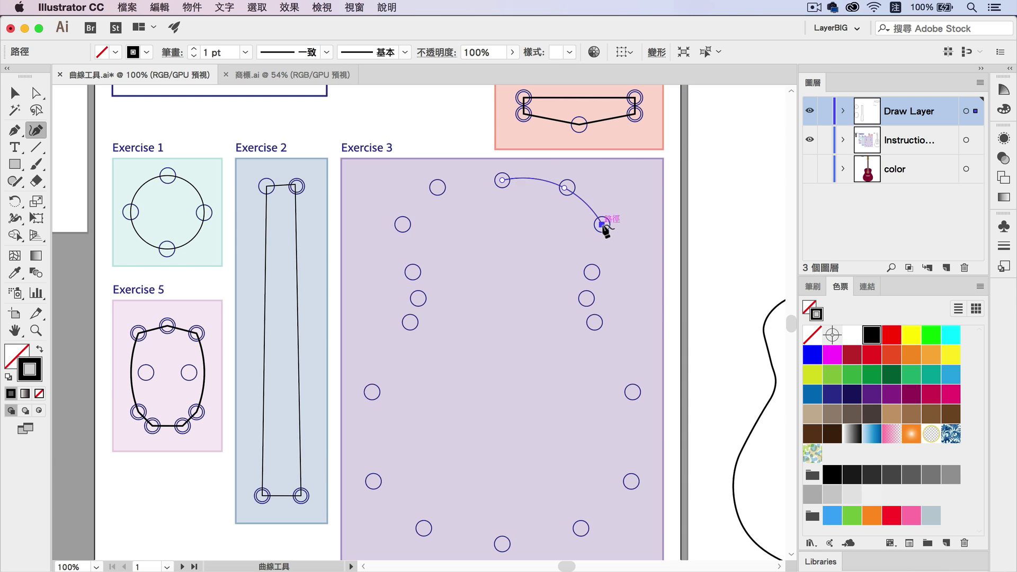
click(591, 272)
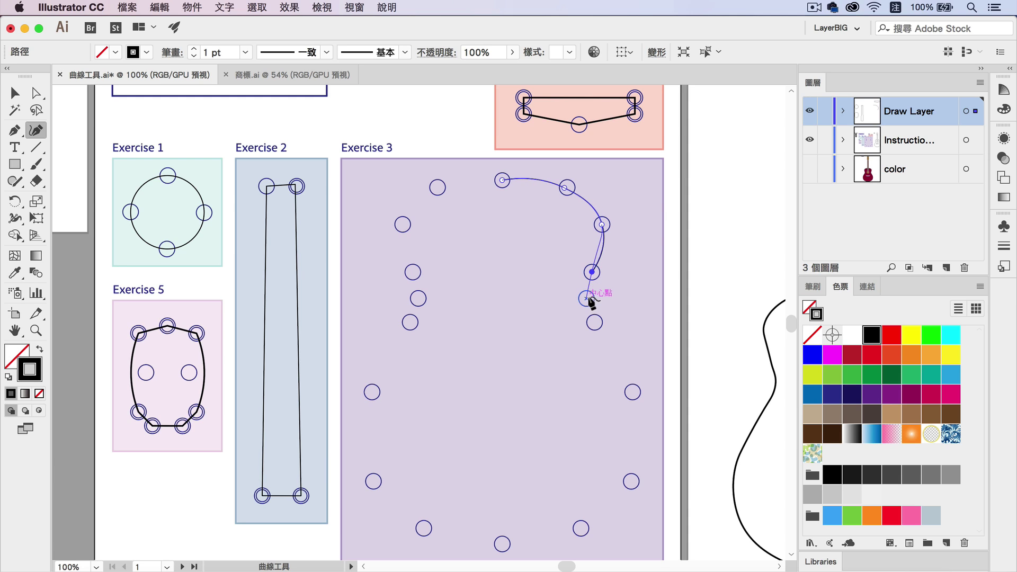
click(586, 298)
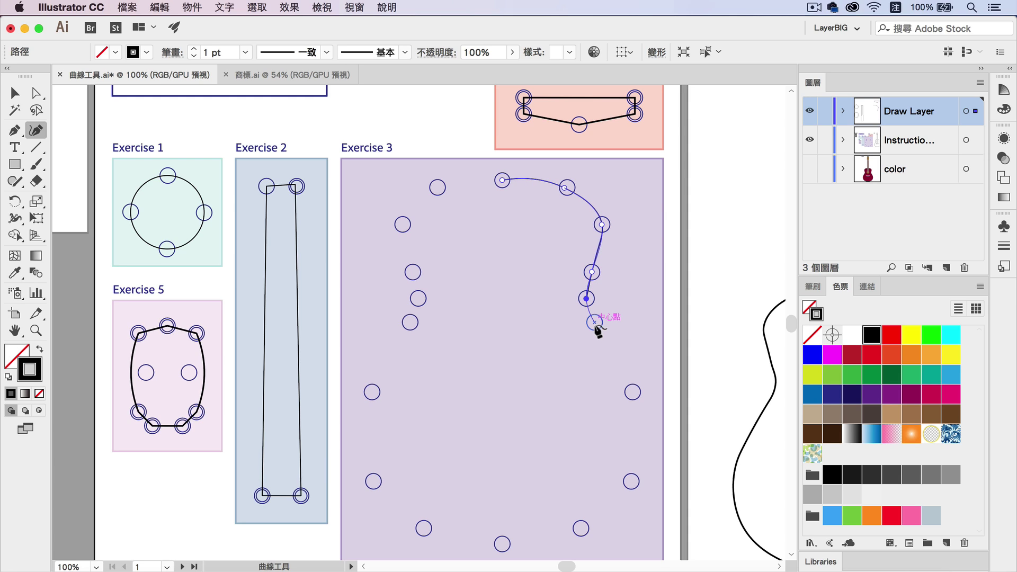
click(595, 323)
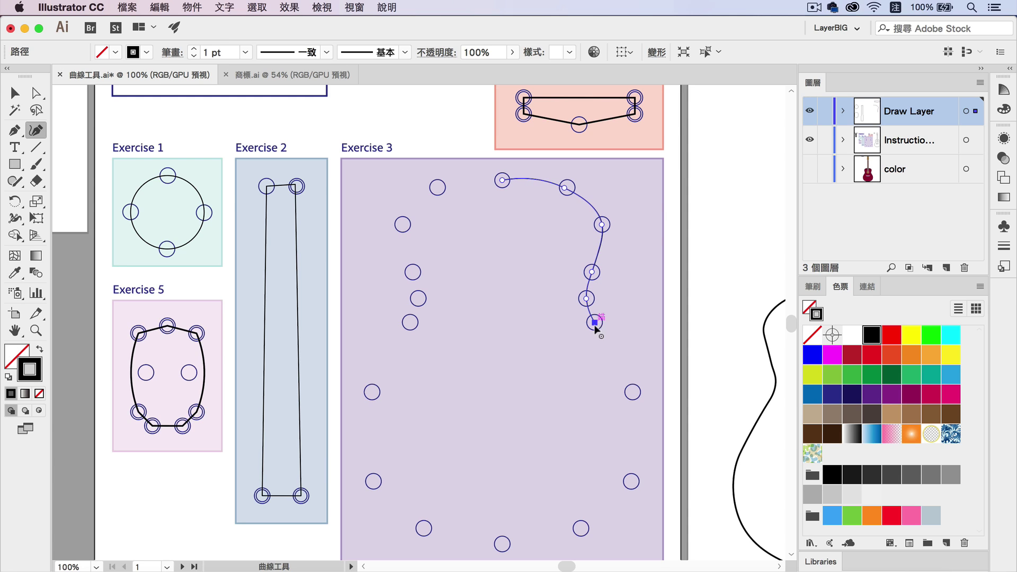
click(633, 392)
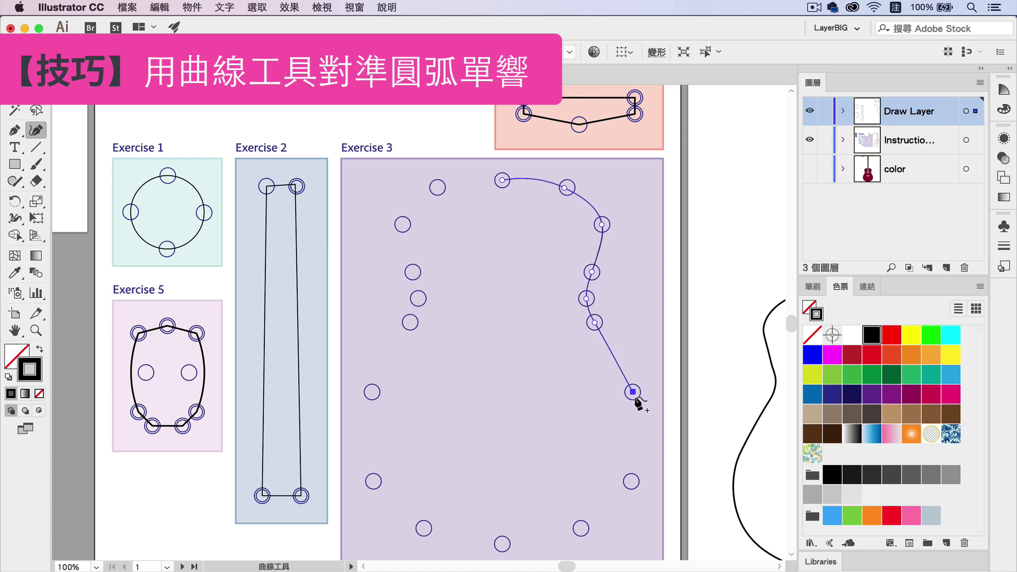
click(631, 481)
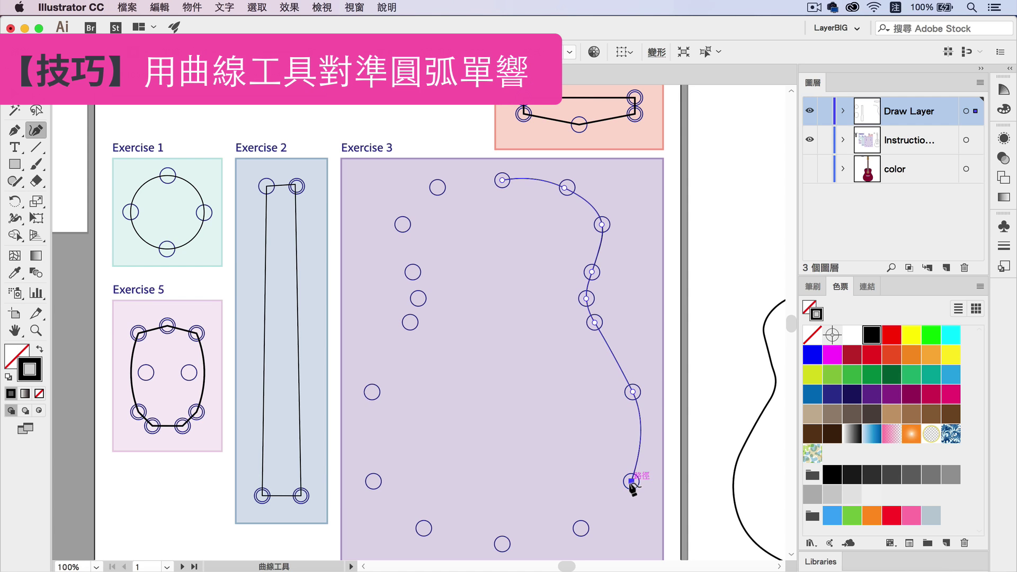
click(581, 528)
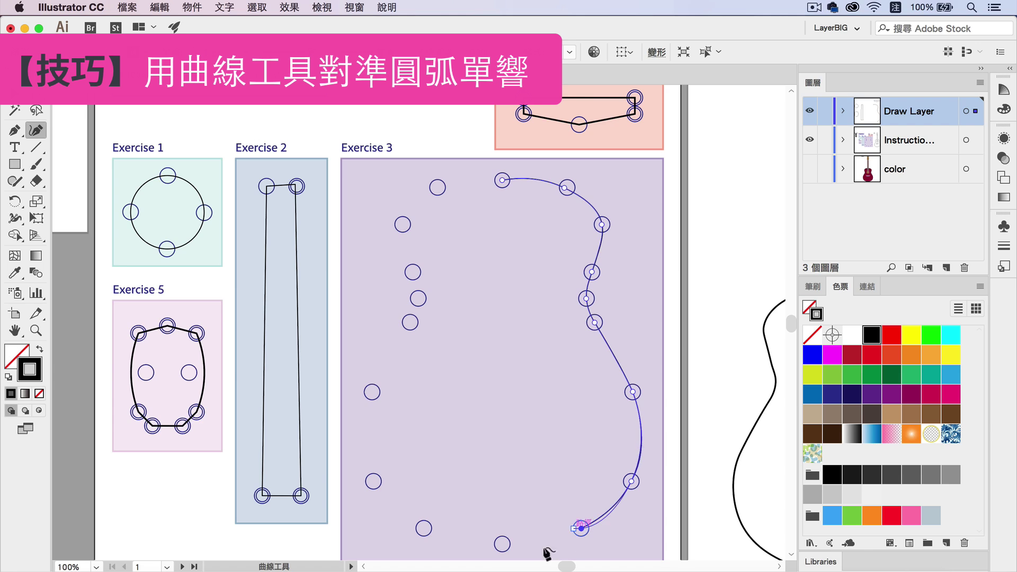
Step: Continue through the bottom and left-side circles and close the guitar outline at the top
click(502, 544)
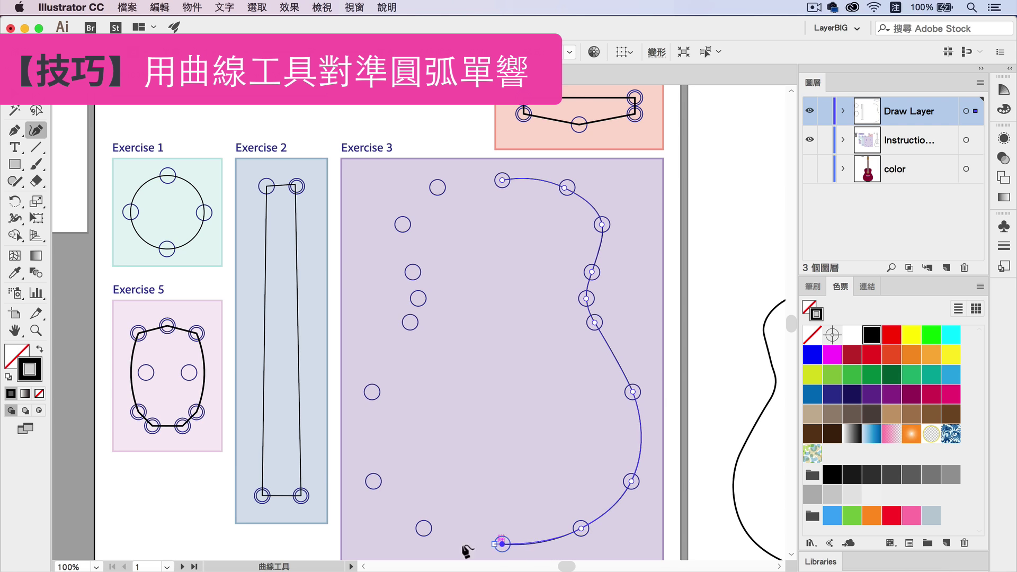
click(374, 481)
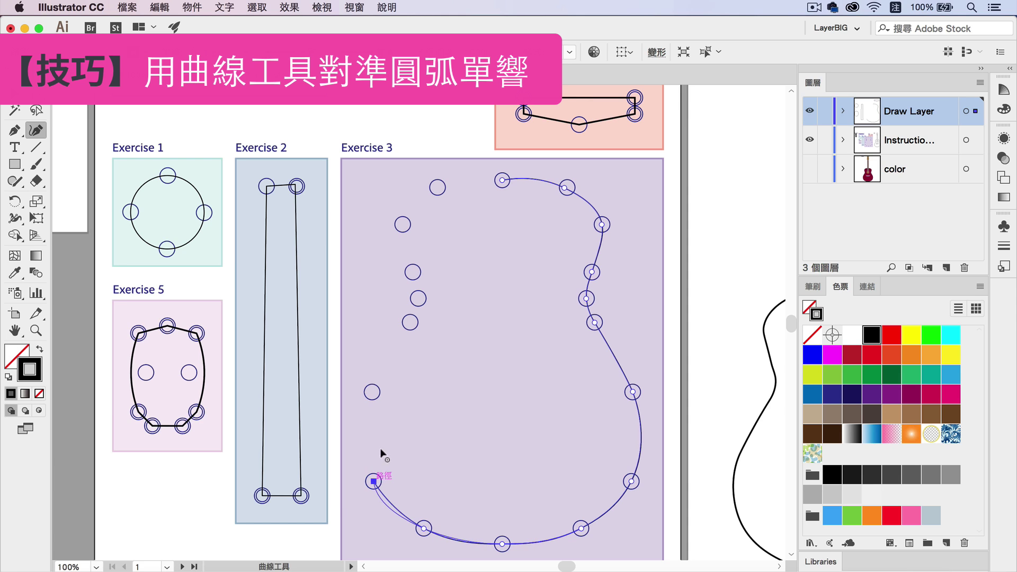
click(371, 392)
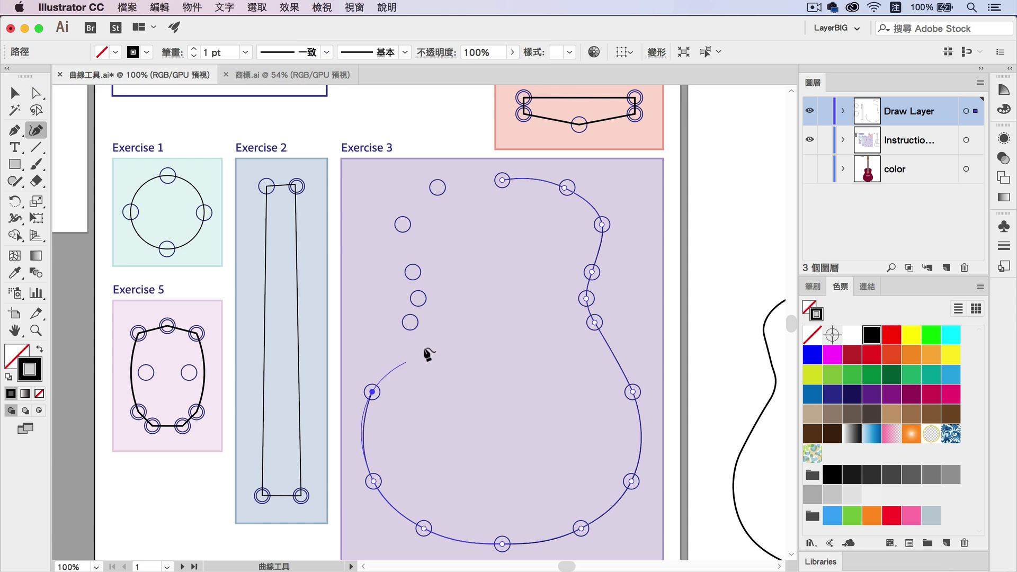
click(410, 322)
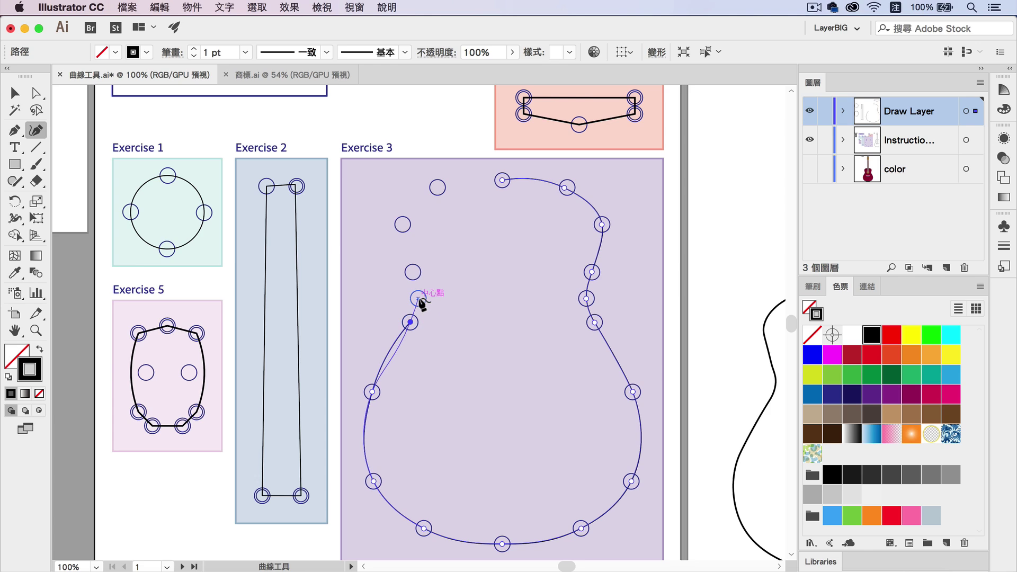
click(418, 298)
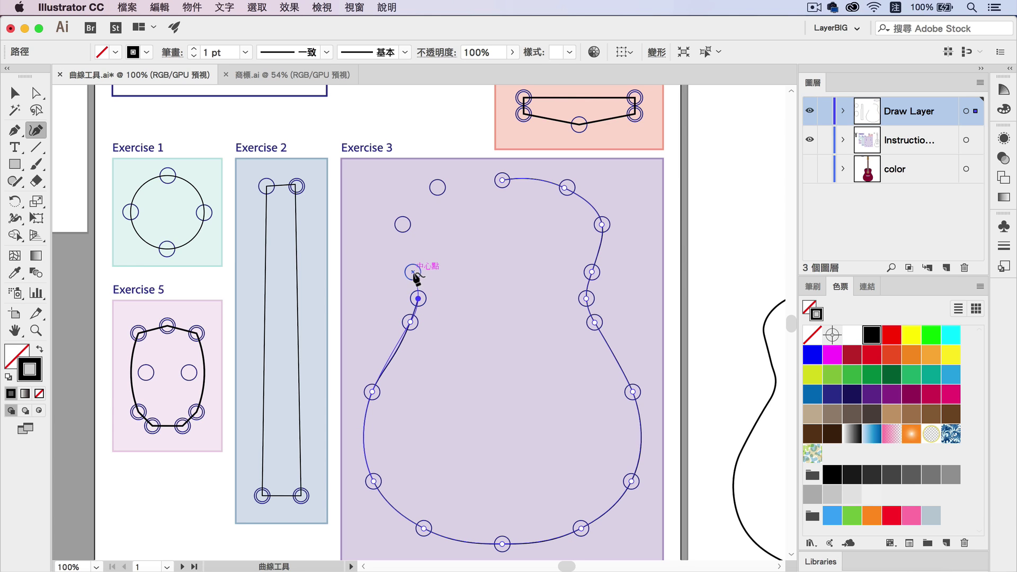
click(403, 224)
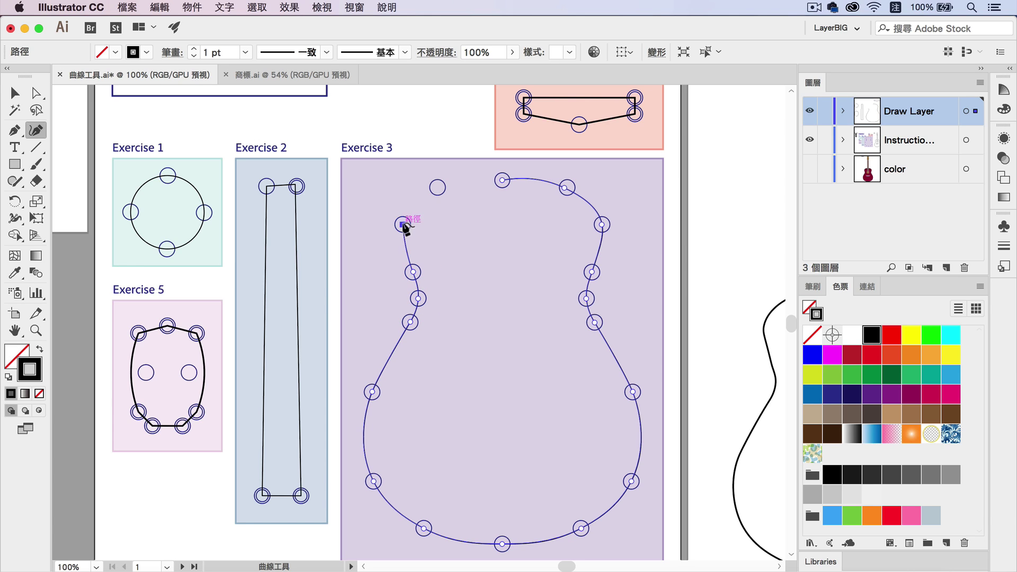
click(437, 186)
click(503, 181)
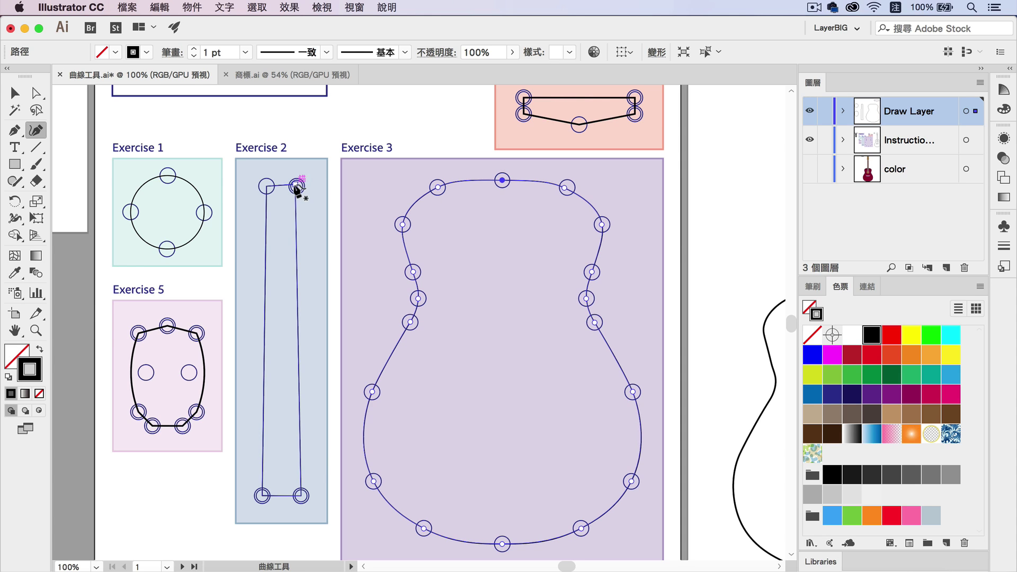
click(35, 330)
Step: Zoom in on Exercise 1's circle and clear the selection with Select > Deselect
drag(116, 164, 218, 231)
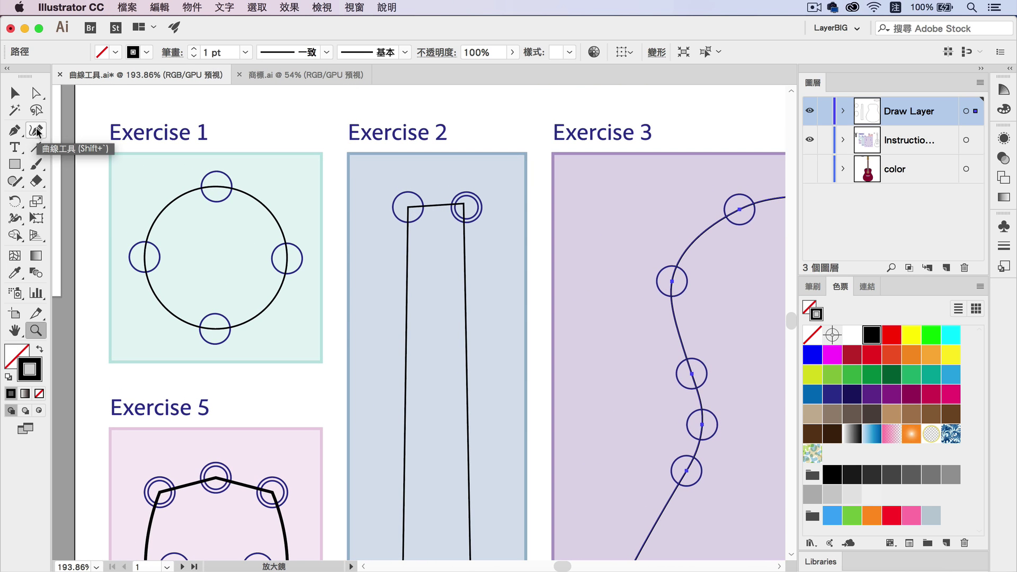
click(261, 7)
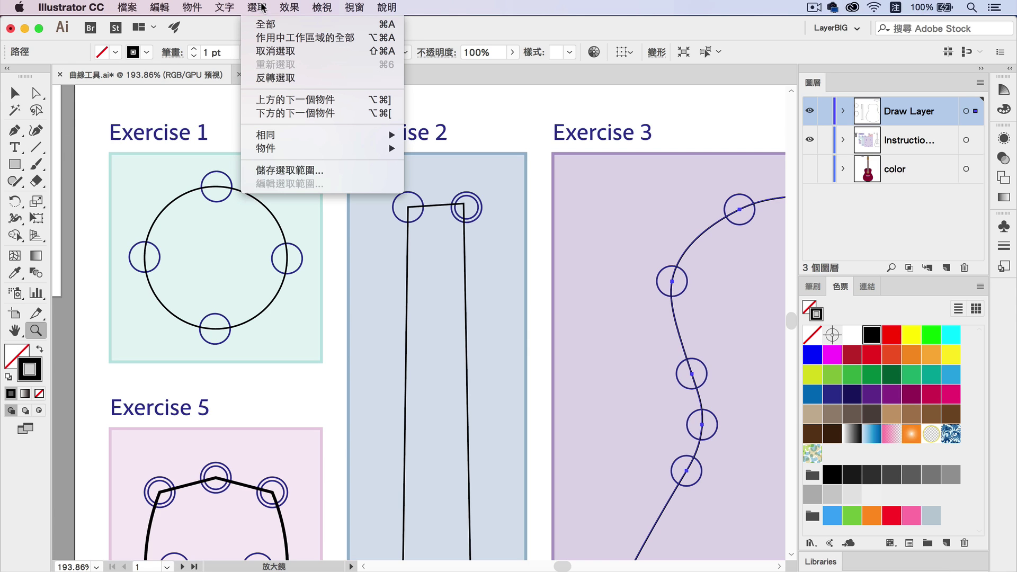
click(307, 52)
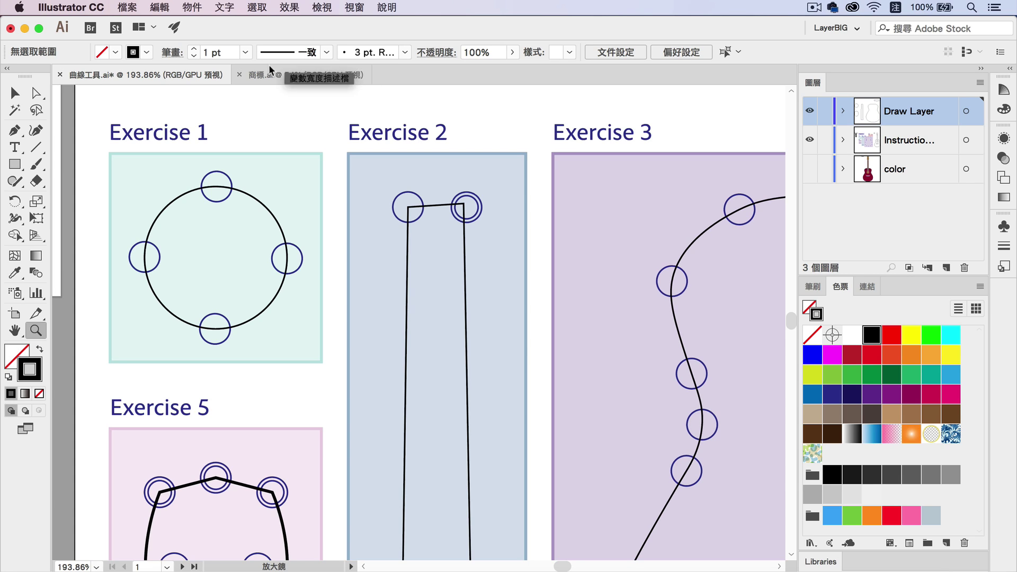
click(38, 136)
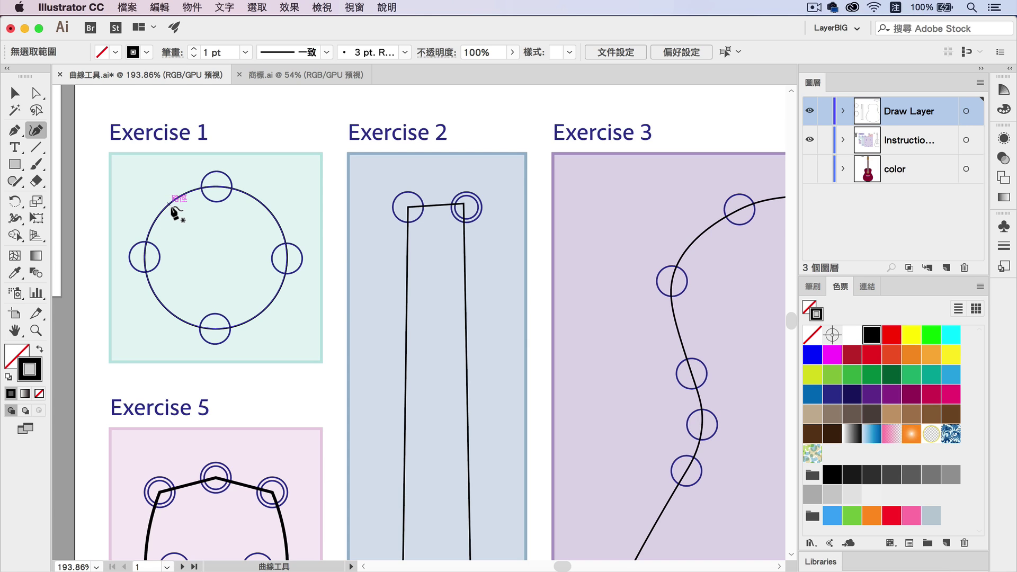
Step: Make the circle's bottom and right anchors corners and drag the bottom point up inside the arc
click(15, 93)
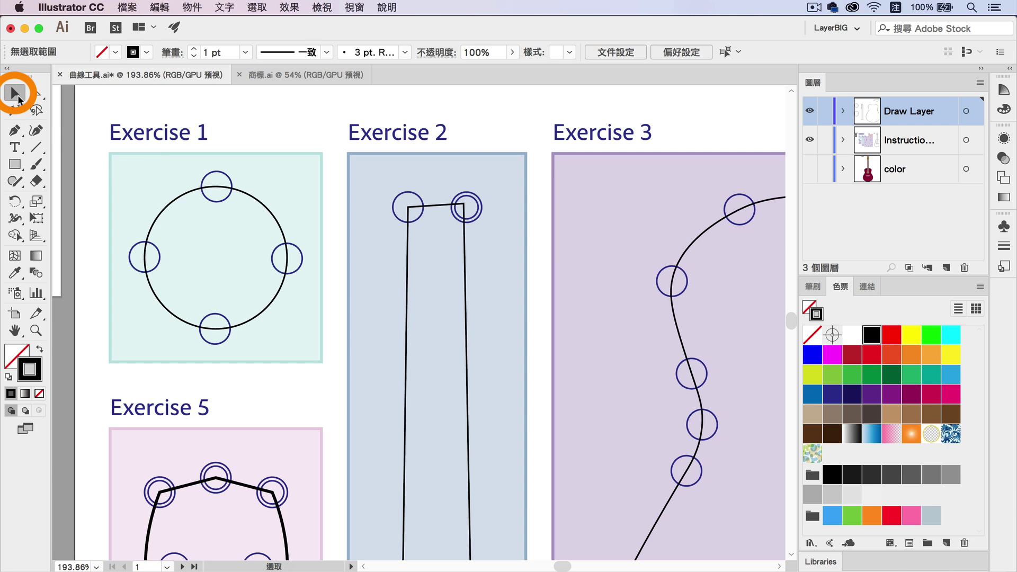
click(161, 214)
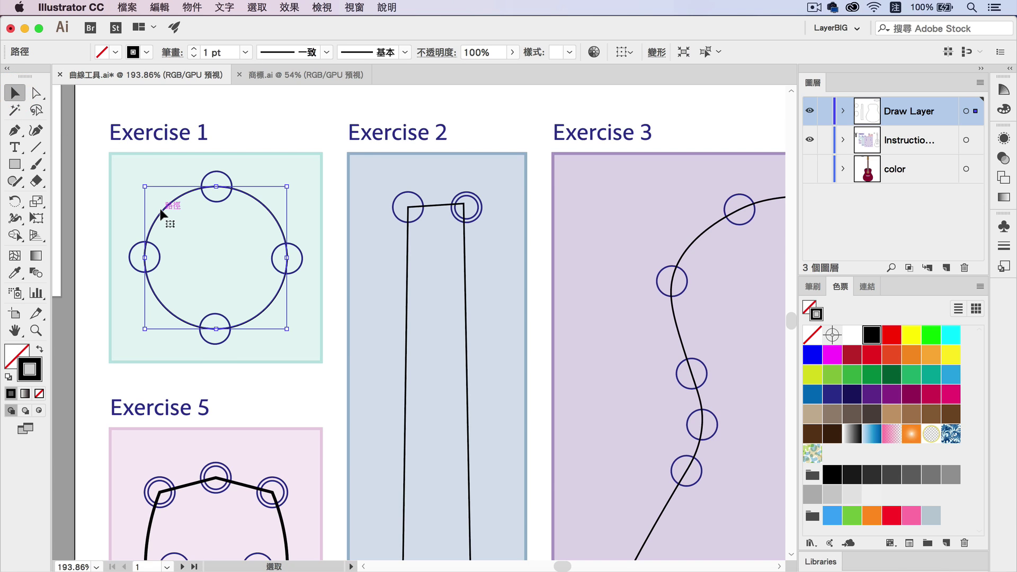
click(40, 133)
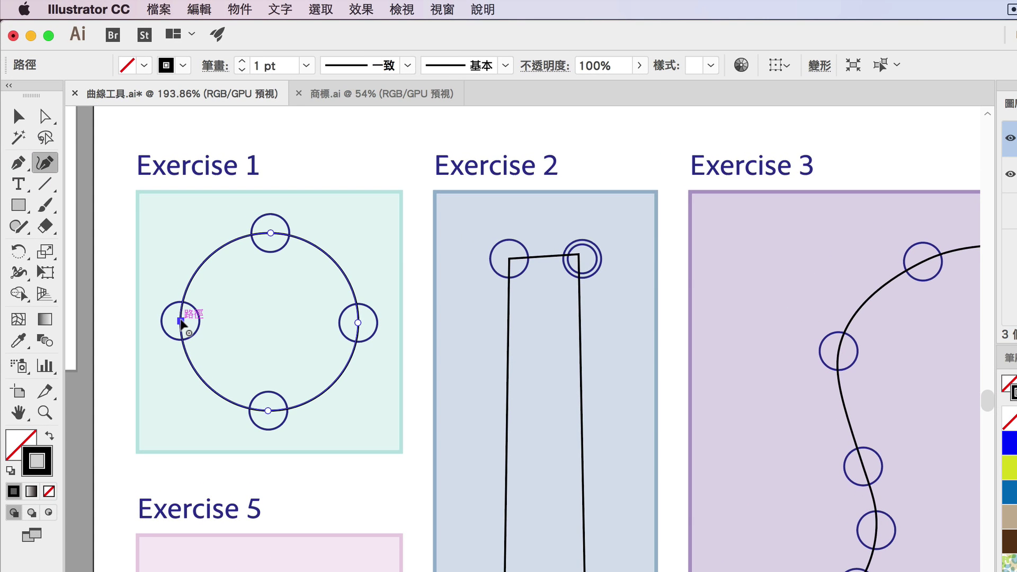
click(180, 321)
double_click(268, 410)
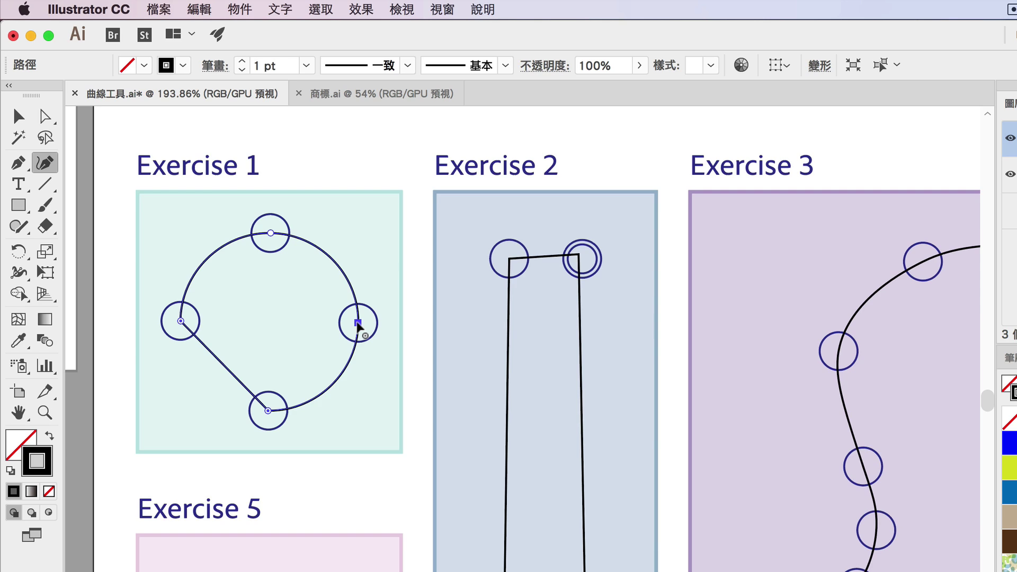
double_click(358, 323)
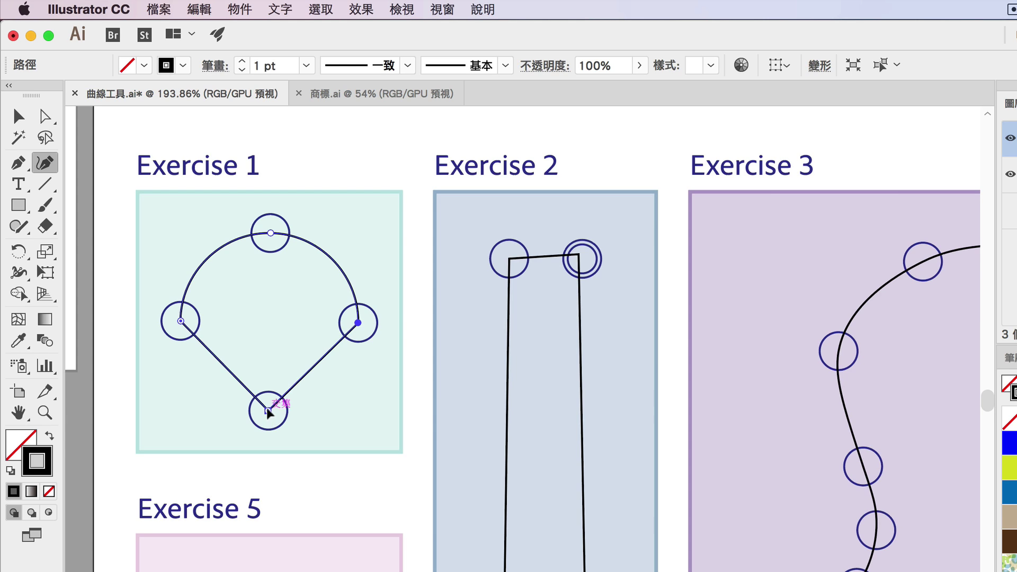
drag(268, 411, 273, 277)
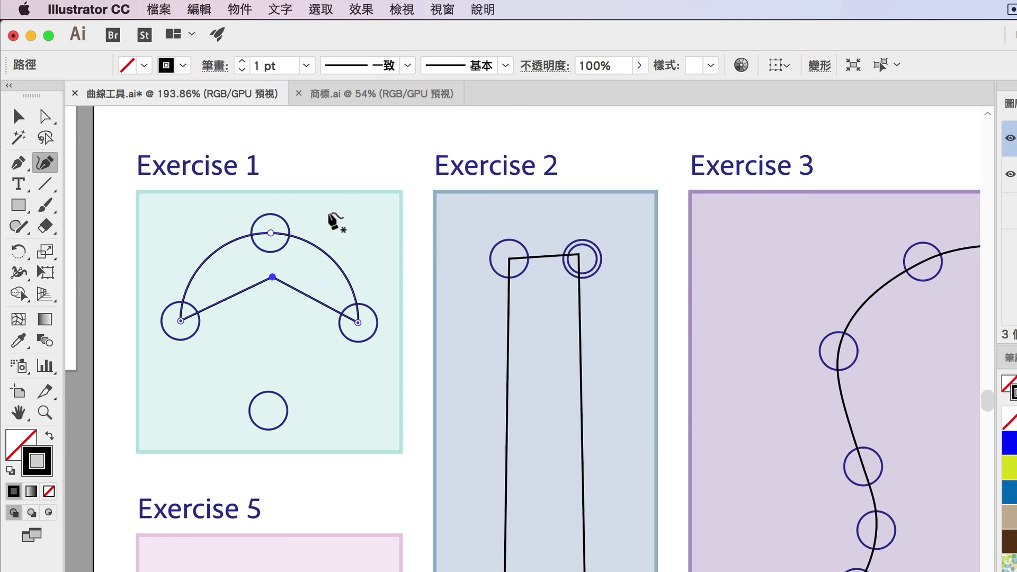
click(331, 10)
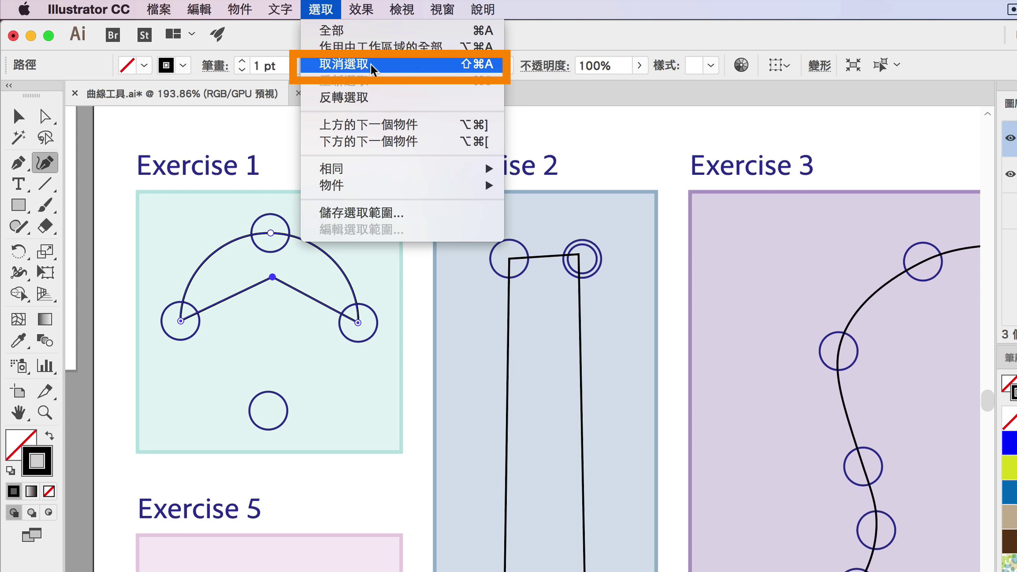
Step: Deselect the Exercise 1 path and pan the view over to Exercise 4
click(345, 64)
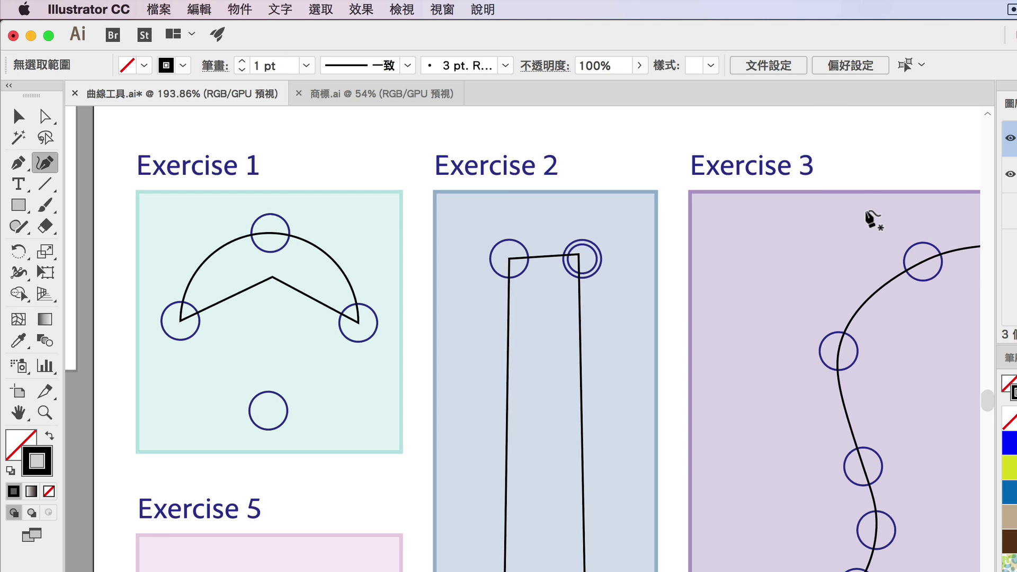
key(space)
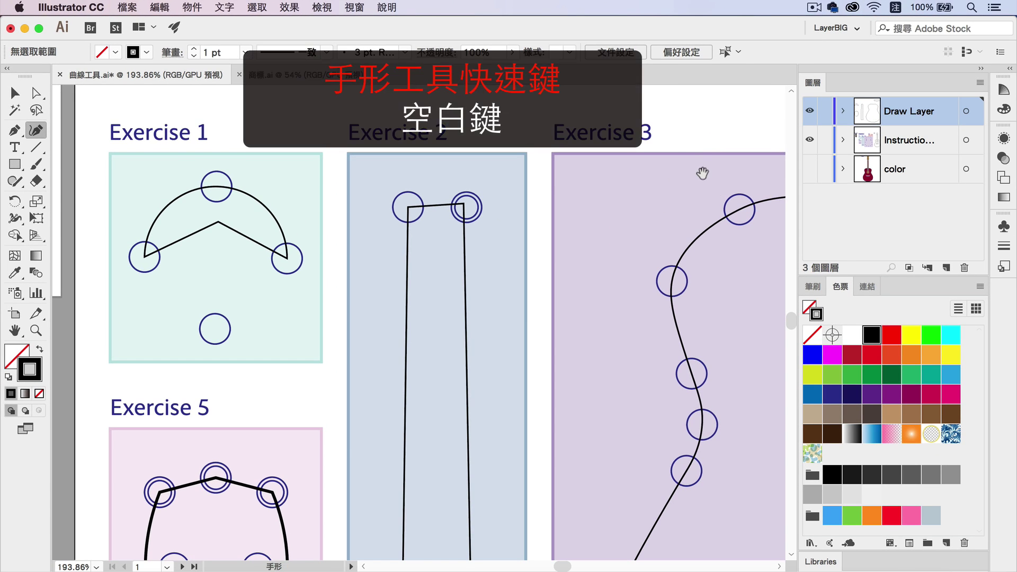
drag(715, 178, 240, 163)
drag(552, 190, 536, 279)
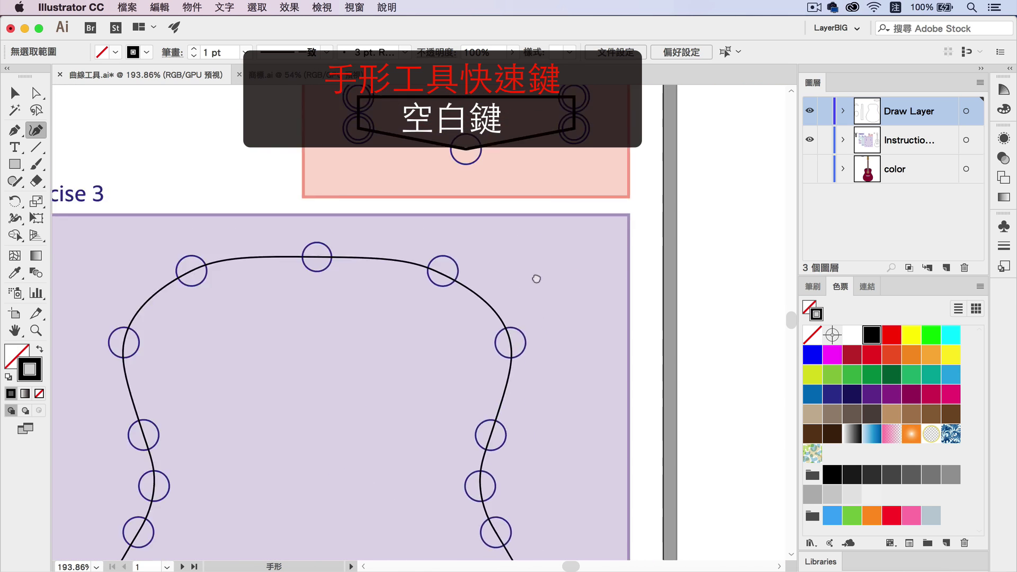
drag(532, 159, 528, 260)
drag(447, 193, 391, 181)
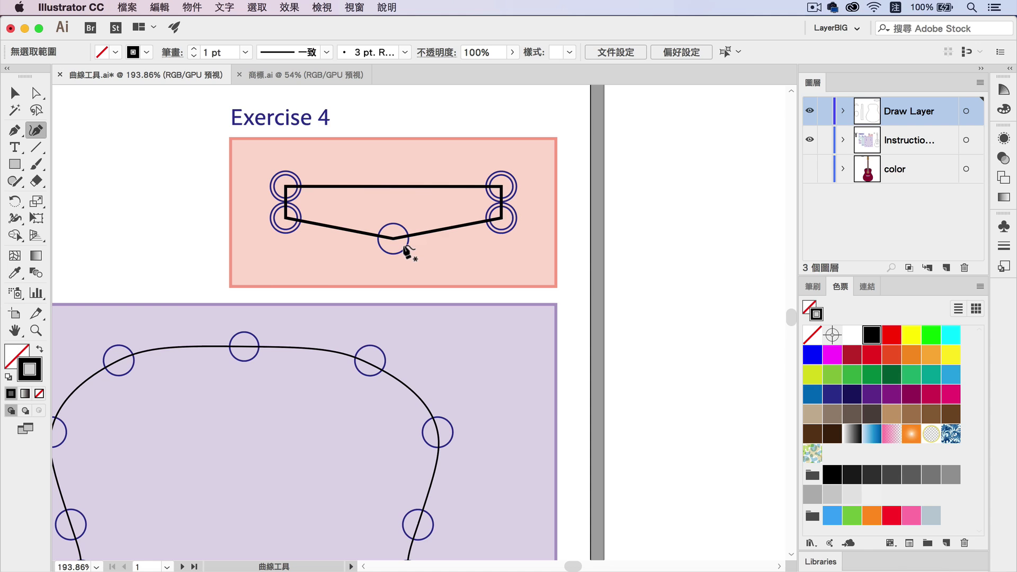
Step: Make Exercise 4's bottom anchor smooth and adjust it into a gentle downward curve
click(15, 94)
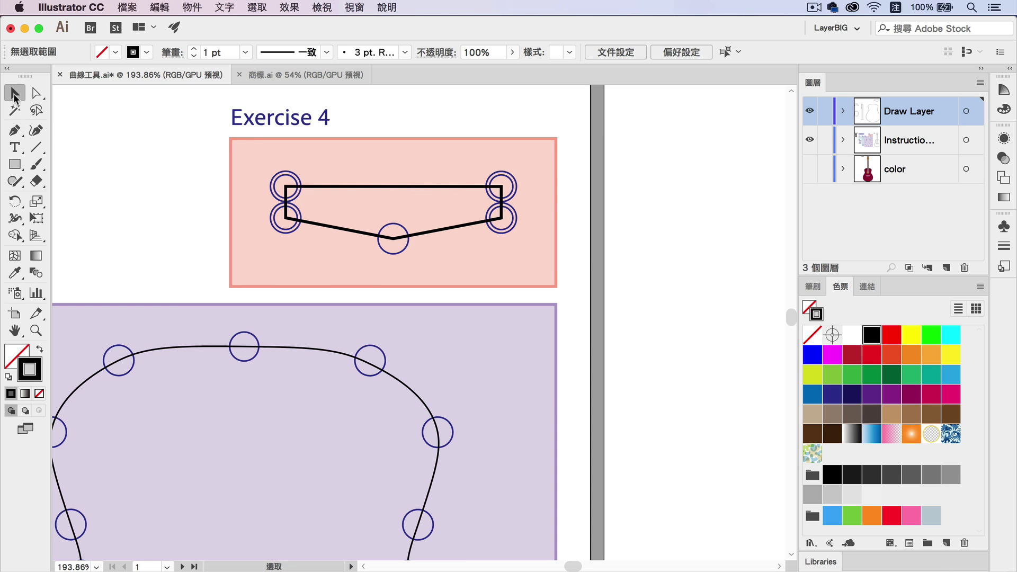
click(391, 187)
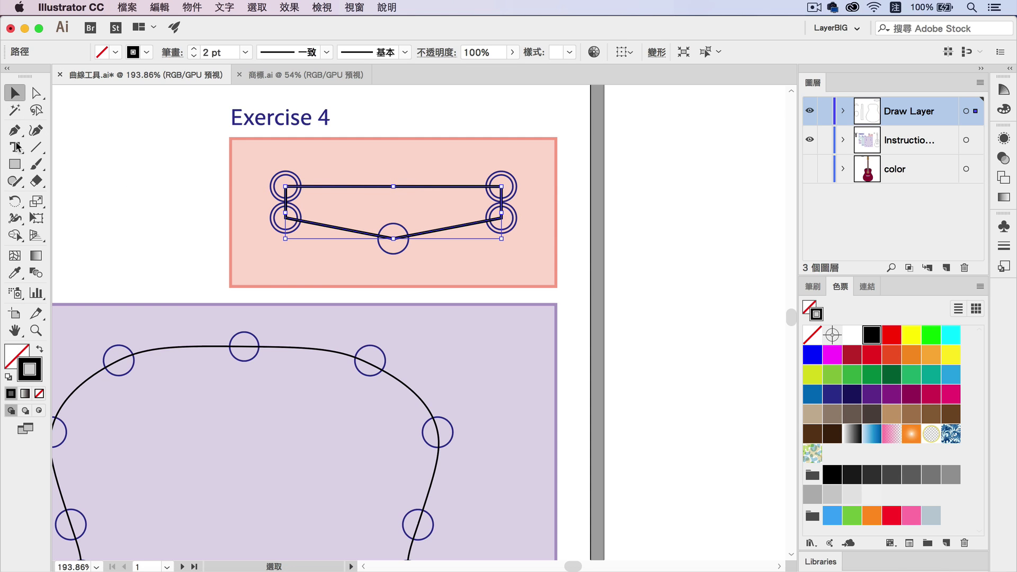
click(36, 129)
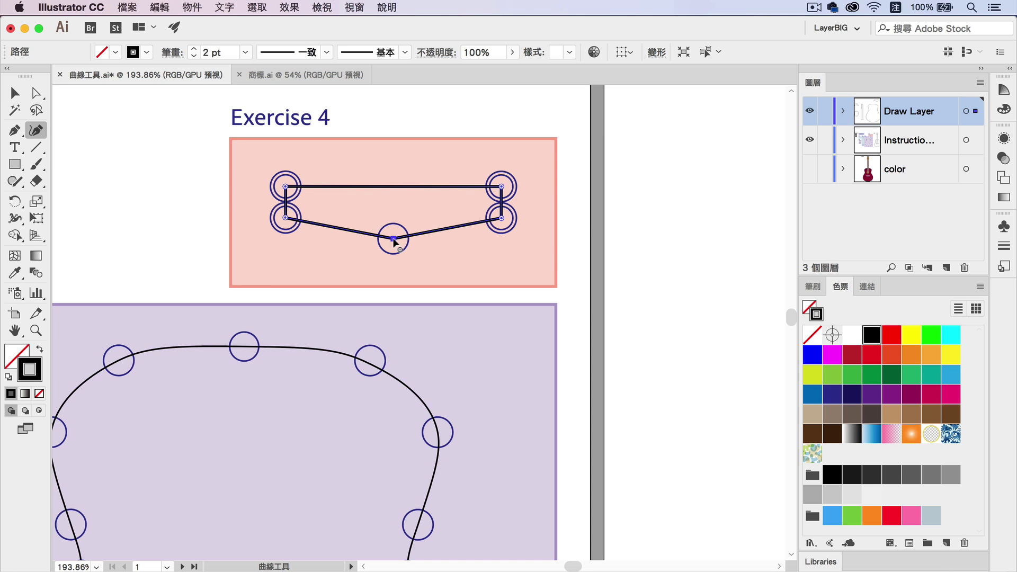
double_click(393, 239)
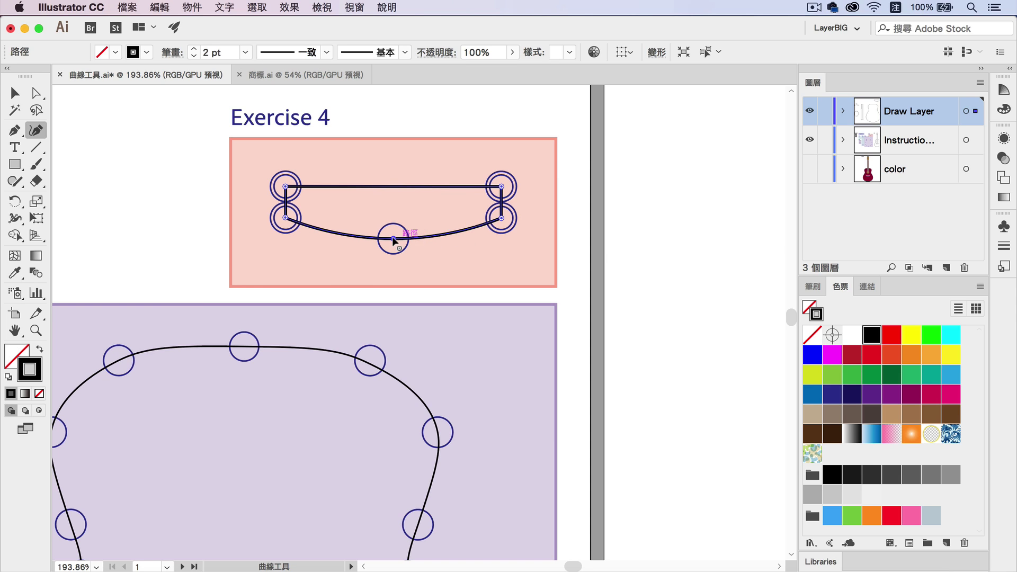
drag(393, 239, 392, 265)
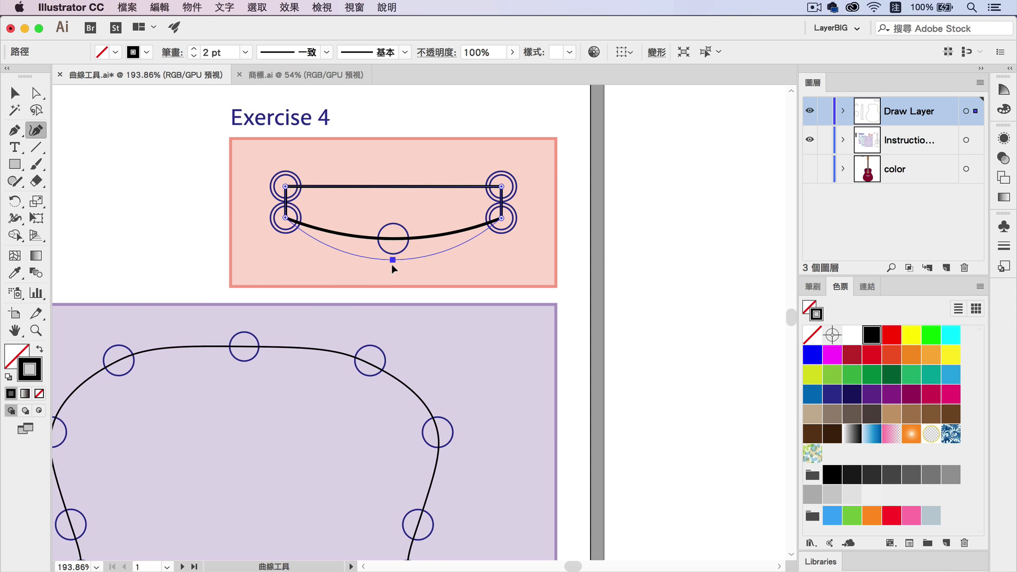
drag(392, 262, 393, 239)
Step: Pan the view to bring Exercise 5 on screen
key(space)
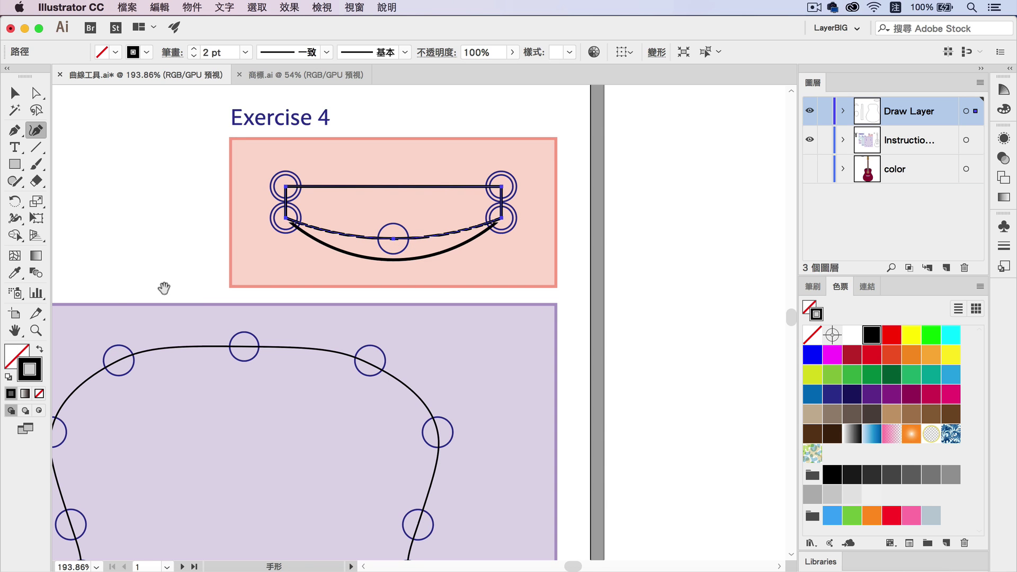
drag(164, 289, 407, 238)
drag(89, 404, 268, 341)
drag(184, 488, 361, 336)
mouse_move(278, 410)
mouse_down()
mouse_move(423, 249)
mouse_move(474, 224)
mouse_up()
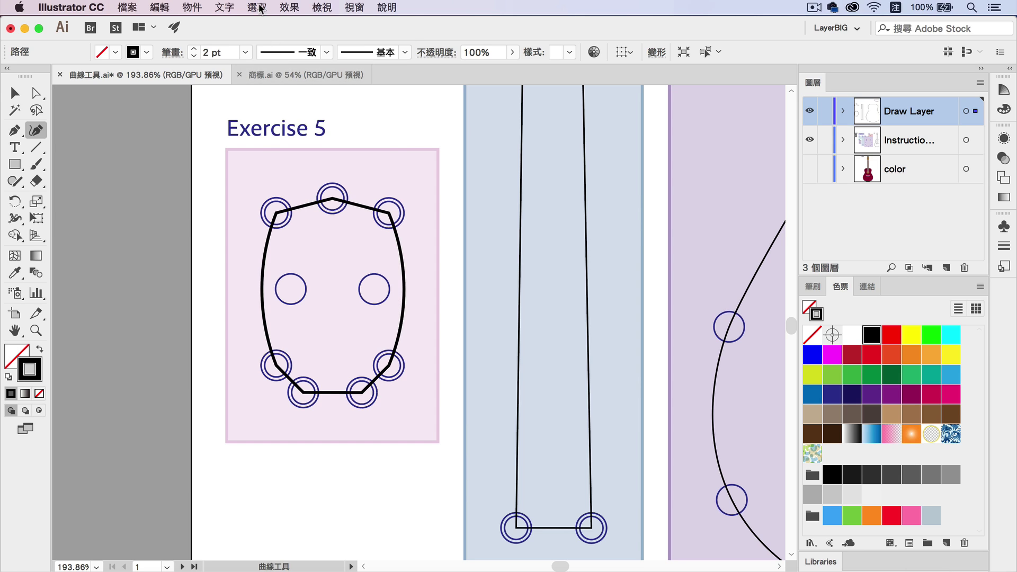
Step: Select the Exercise 5 path and drag its left and right points inward onto the inner circles
click(260, 8)
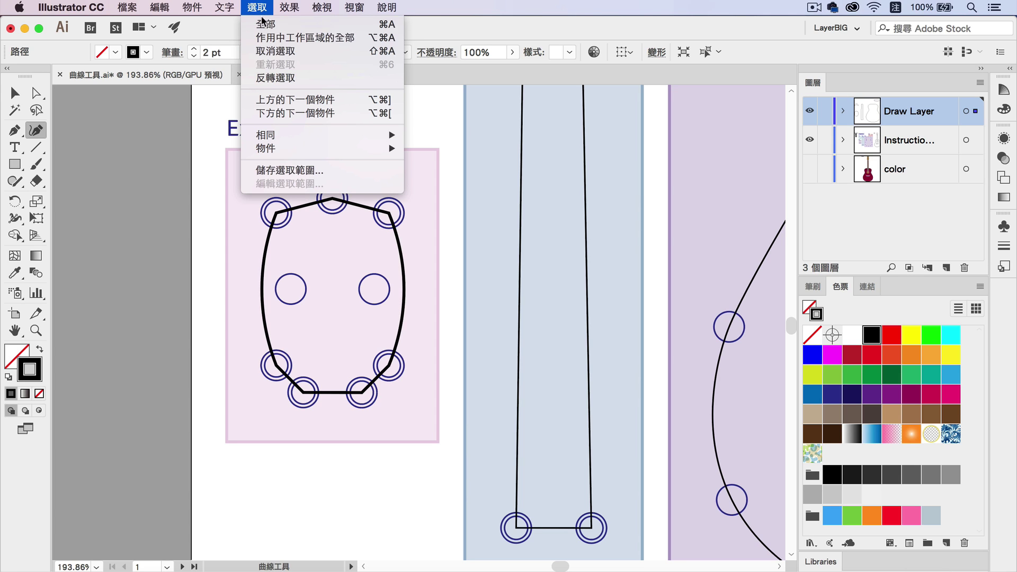
click(310, 52)
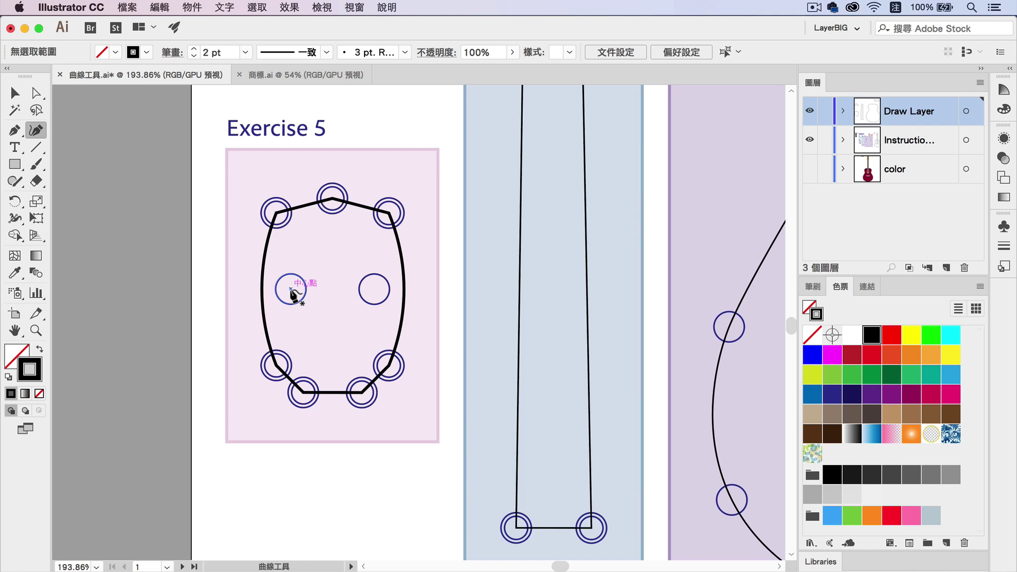
click(12, 95)
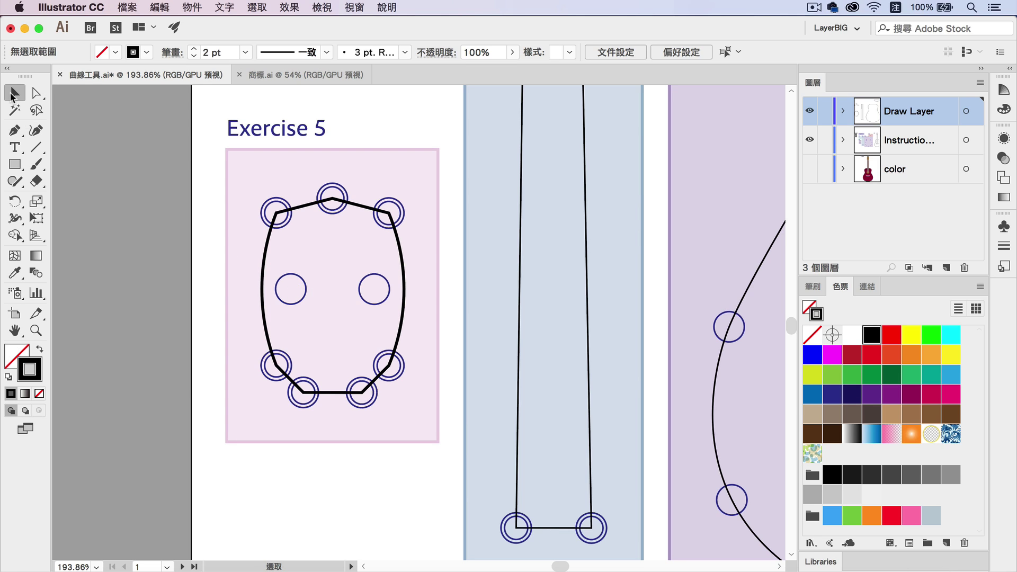
click(264, 249)
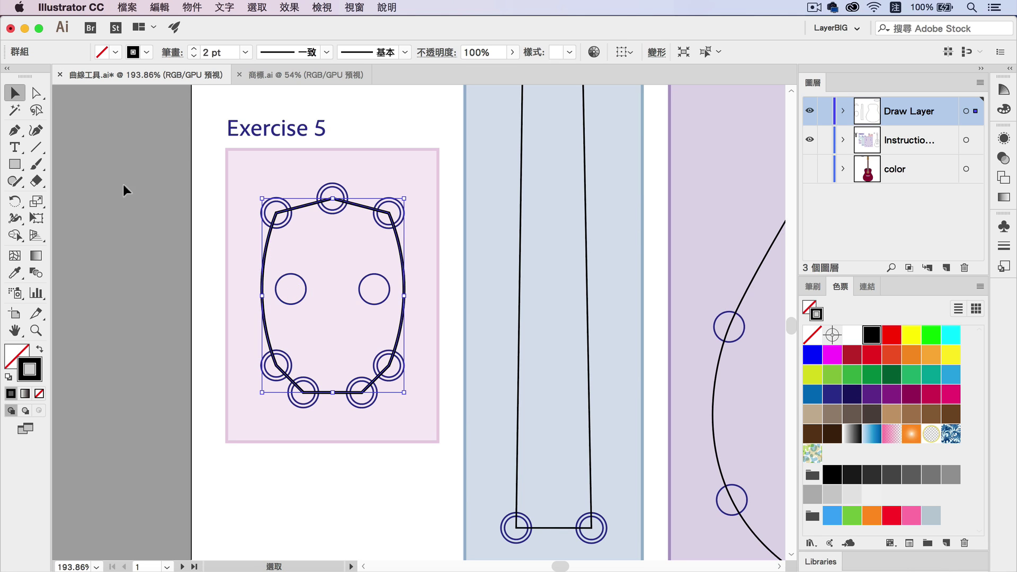
click(36, 130)
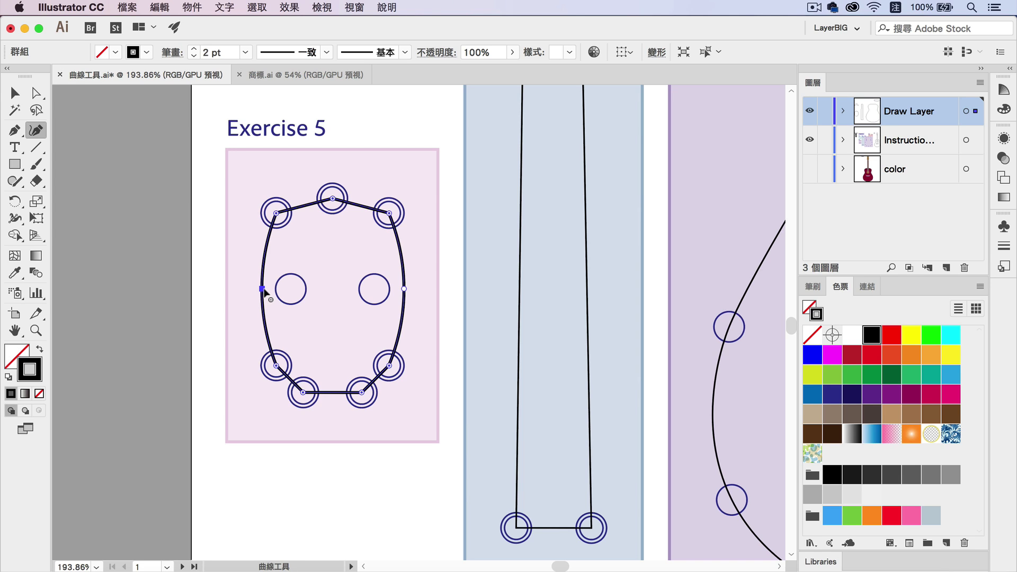
drag(263, 289, 296, 295)
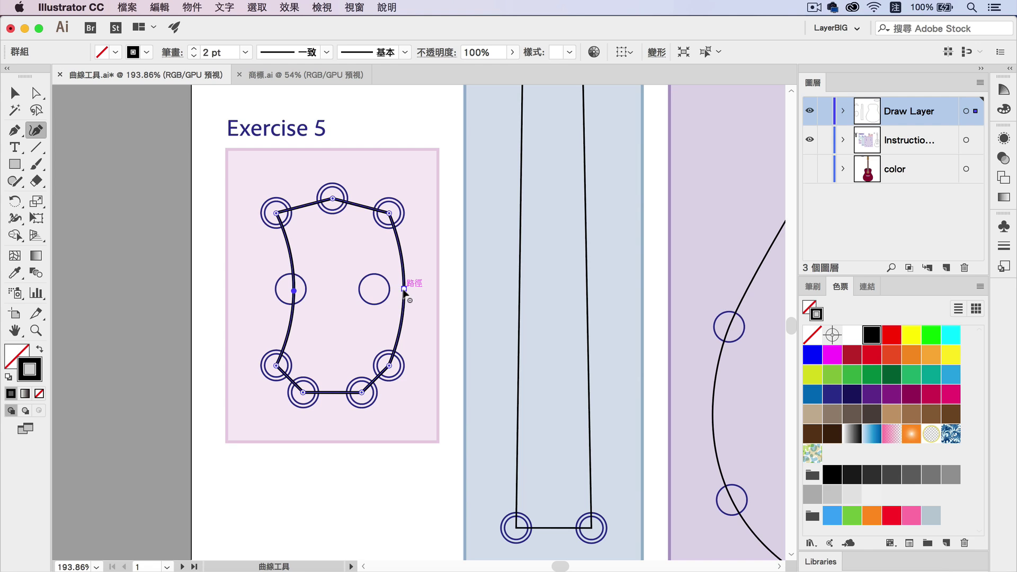
drag(404, 289, 374, 289)
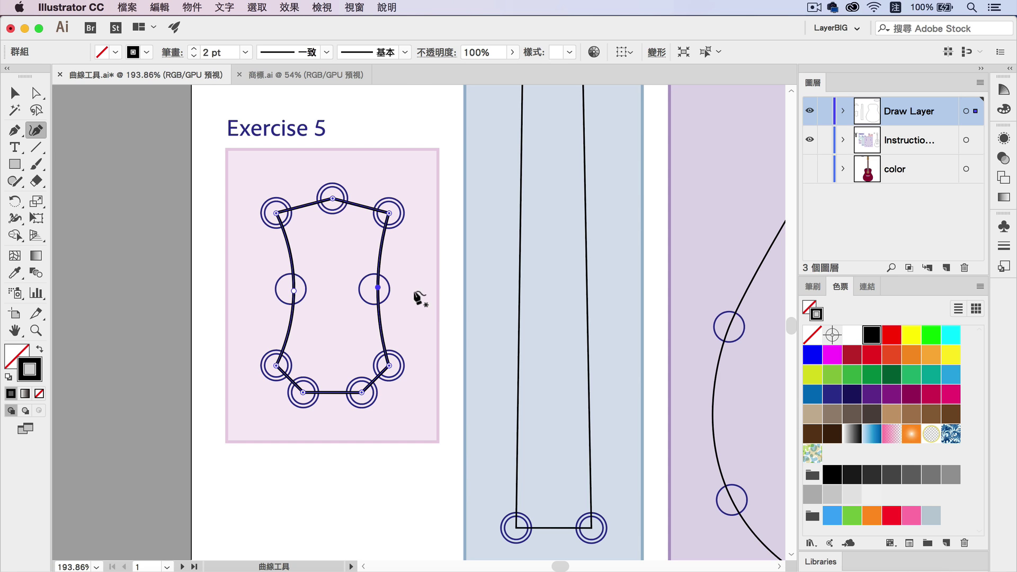
double_click(22, 333)
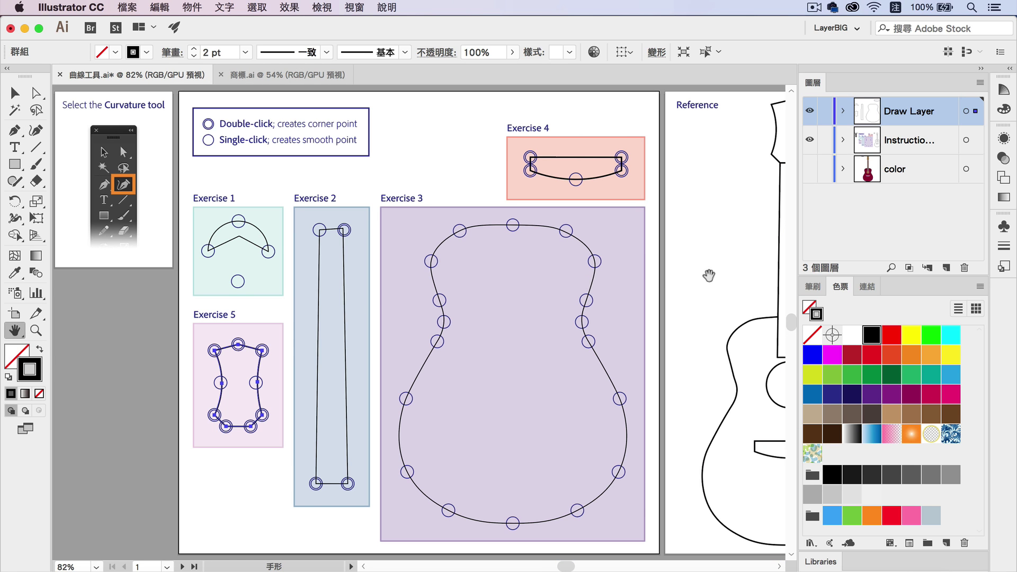
Step: Pan the view to bring the Reference guitar drawing beside Exercise 3's traced body into sight
drag(709, 276, 417, 267)
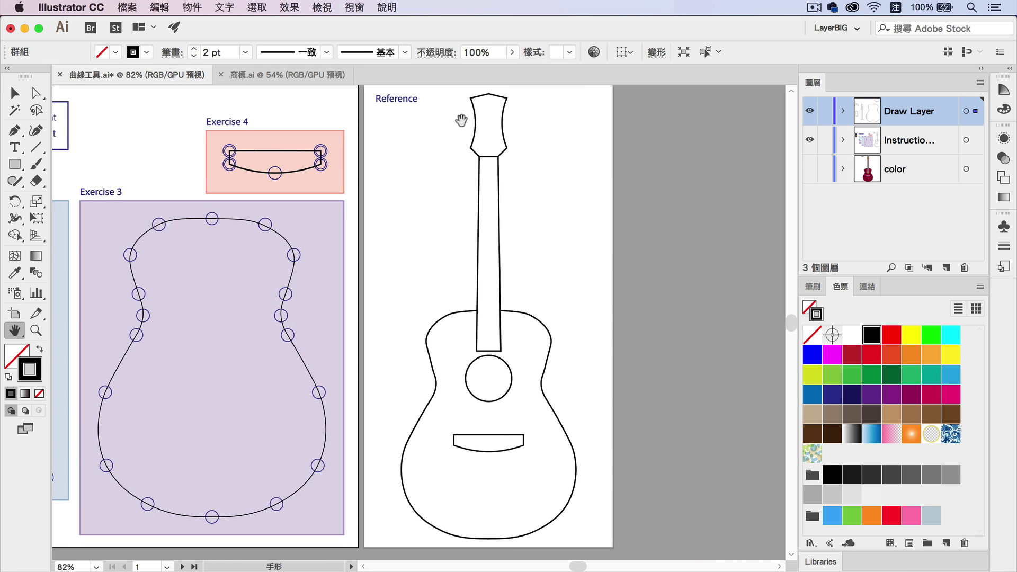